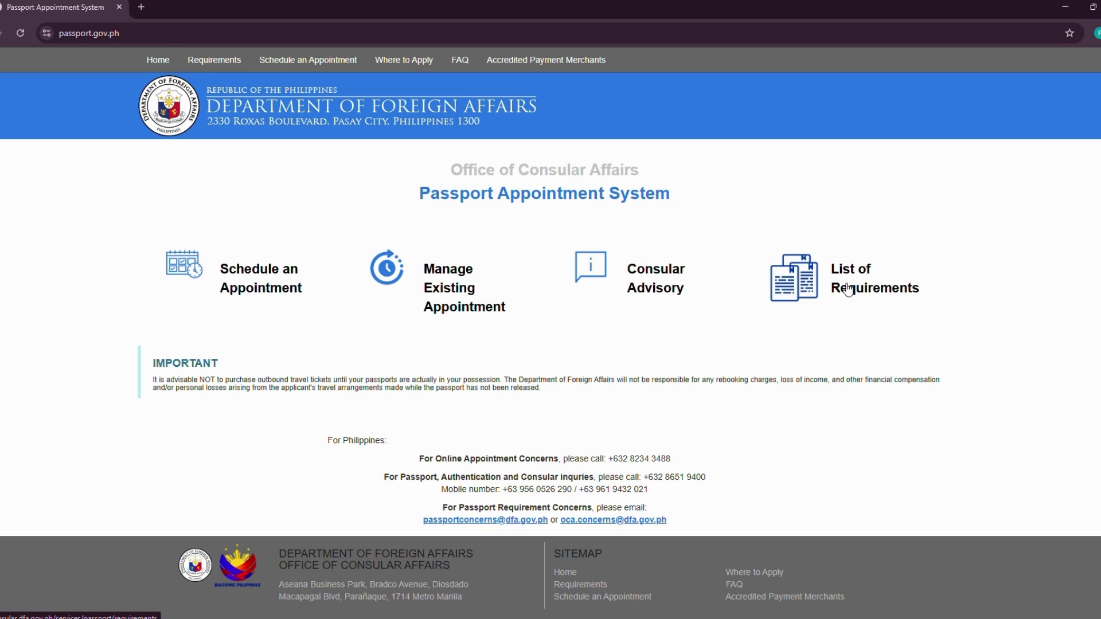
# - Open the Passport Requirements list and go to the Adult New applicant category
pyautogui.click(819, 294)
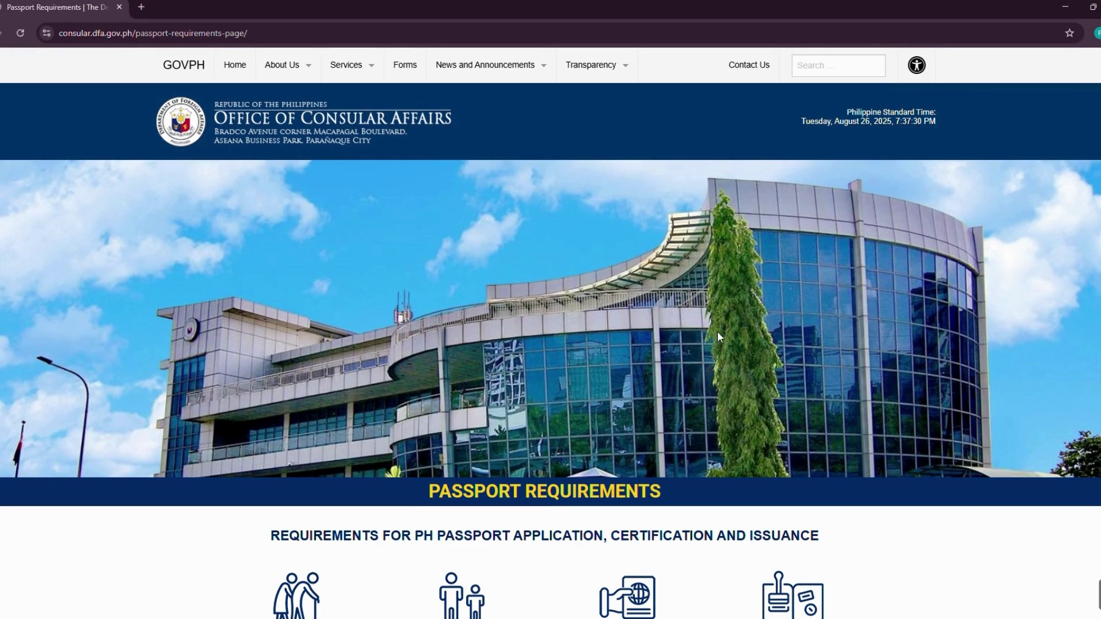
pyautogui.scroll(-4, 689, 354)
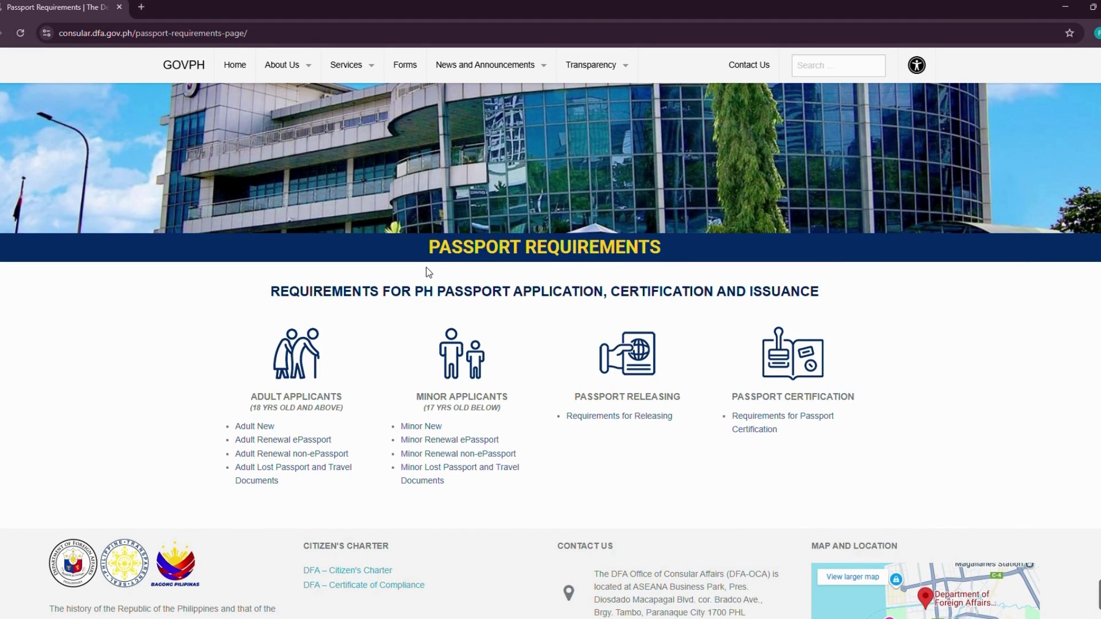
pyautogui.moveTo(435, 248); pyautogui.dragTo(662, 258)
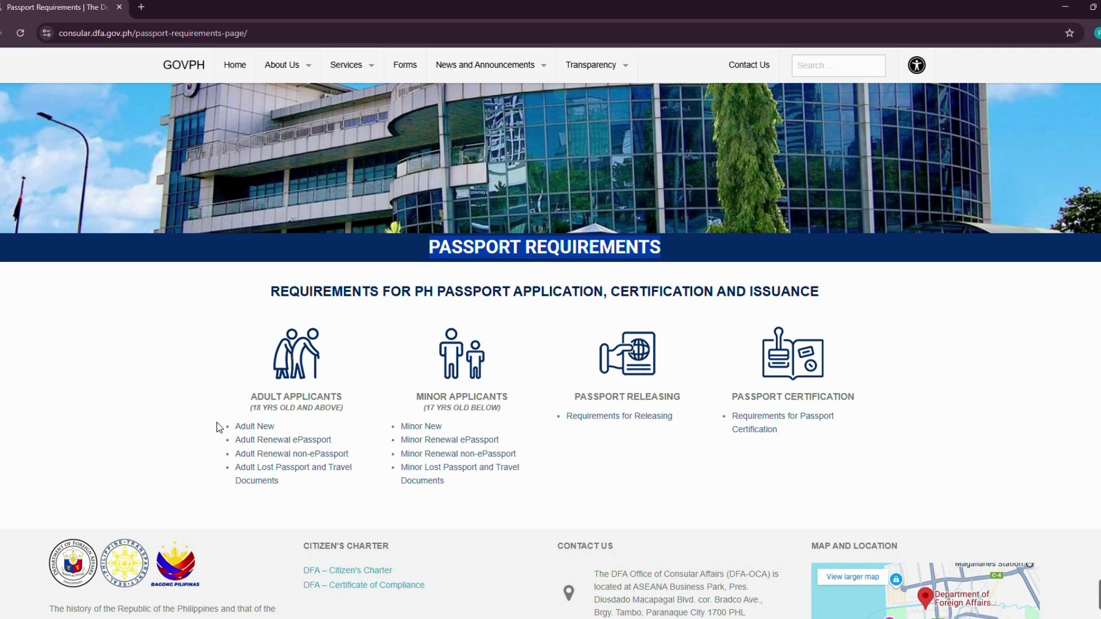
pyautogui.moveTo(219, 426); pyautogui.dragTo(291, 429)
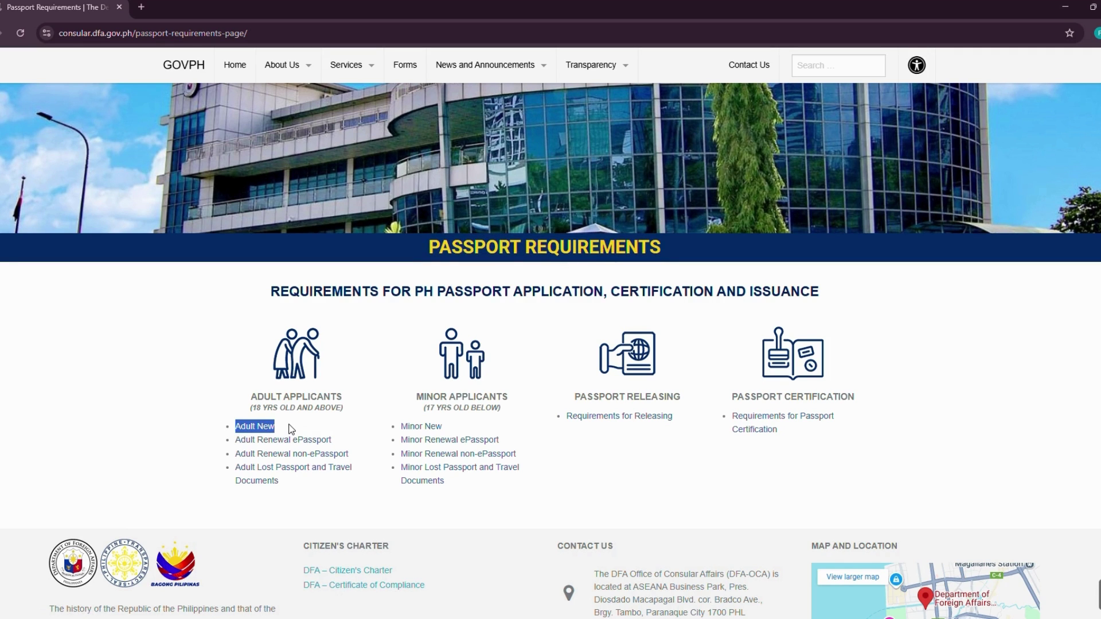
pyautogui.click(260, 426)
# - Review the Adult New requirements (online appointment, personal appearance, acceptable IDs) and open the IDs list
pyautogui.scroll(-4, 277, 430)
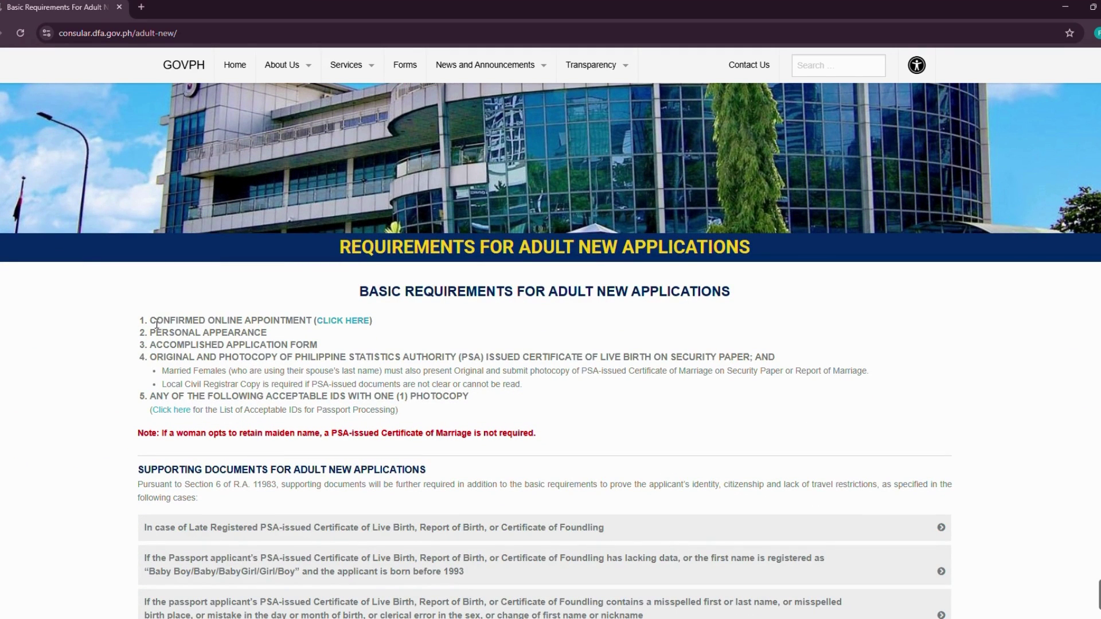
pyautogui.moveTo(150, 321); pyautogui.dragTo(237, 323)
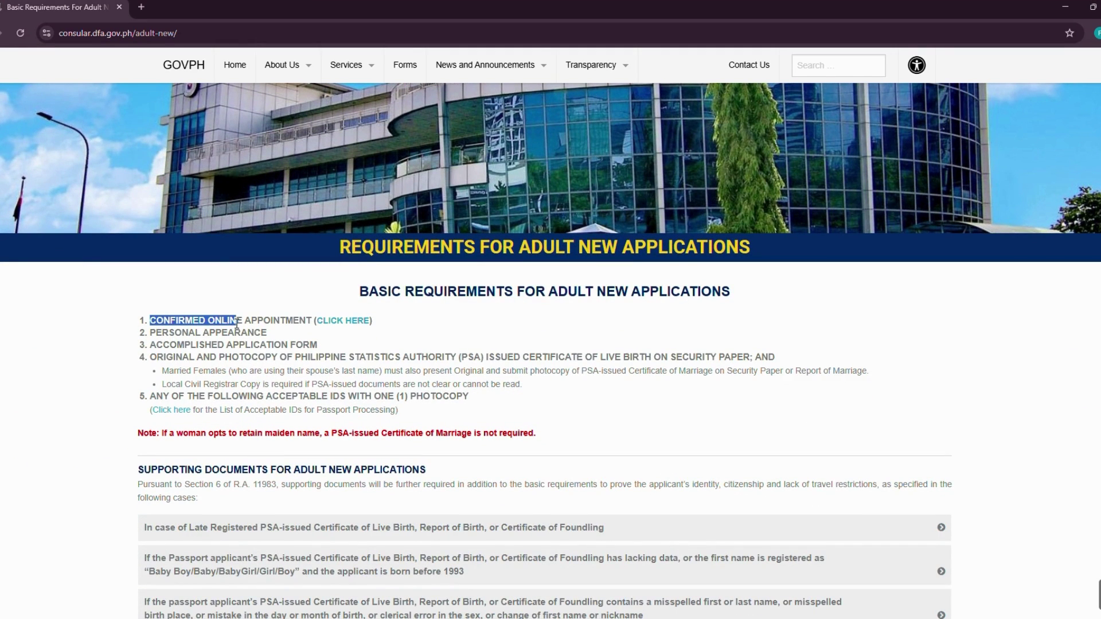
pyautogui.click(200, 324)
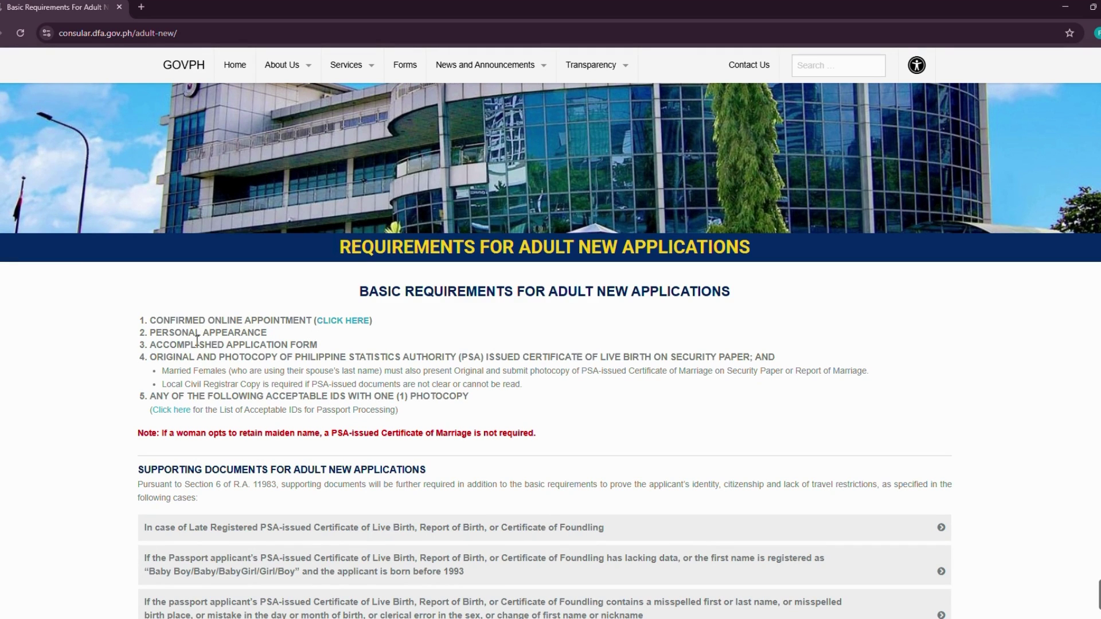
pyautogui.moveTo(169, 334); pyautogui.dragTo(302, 347)
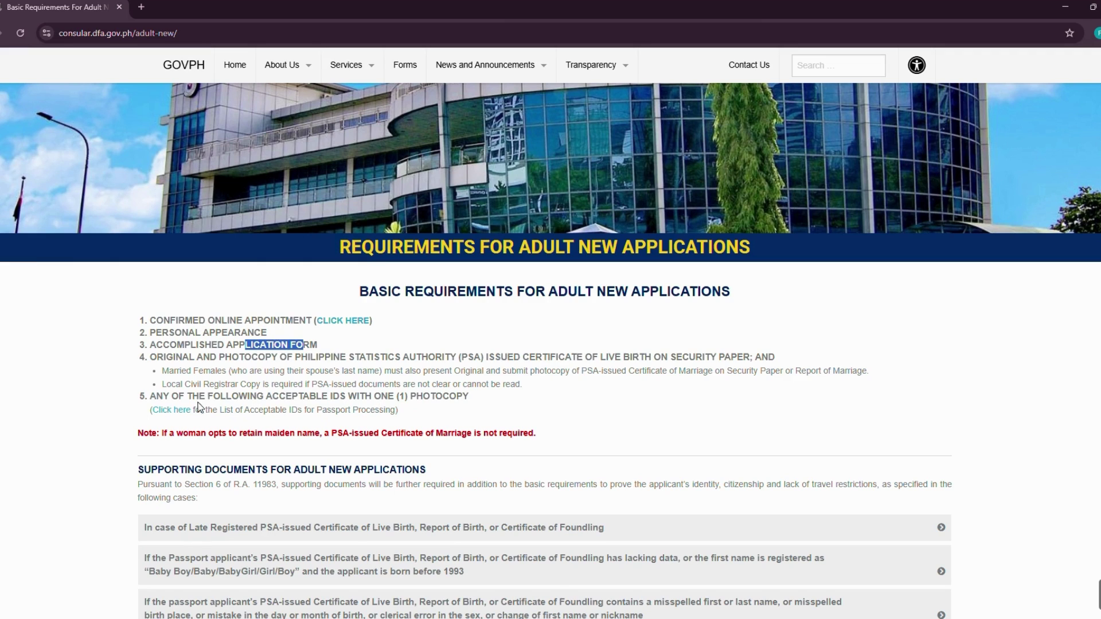
pyautogui.moveTo(157, 396); pyautogui.dragTo(412, 398)
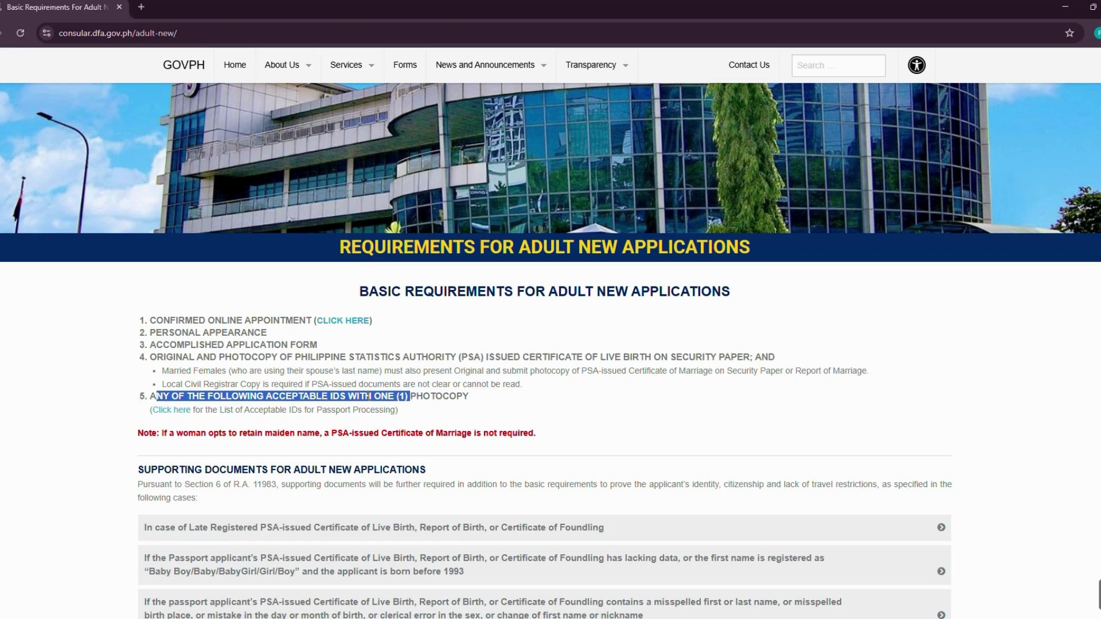
pyautogui.click(172, 411)
# - Review the primary and alternative acceptable IDs, then return to the Passport Requirements page
pyautogui.scroll(-3, 200, 419)
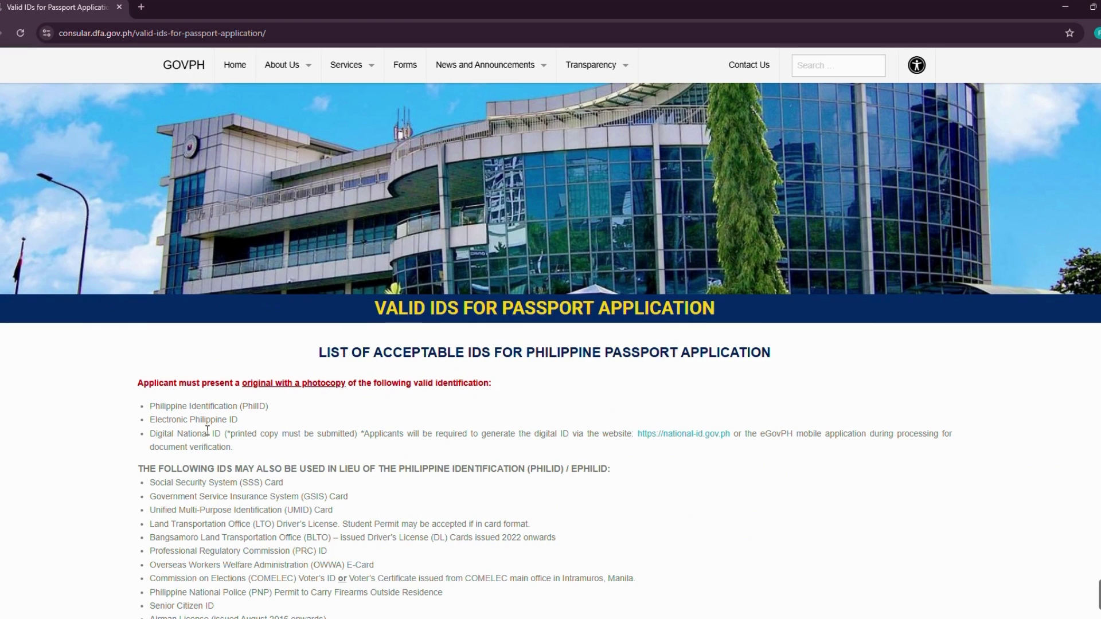
pyautogui.scroll(-1, 212, 422)
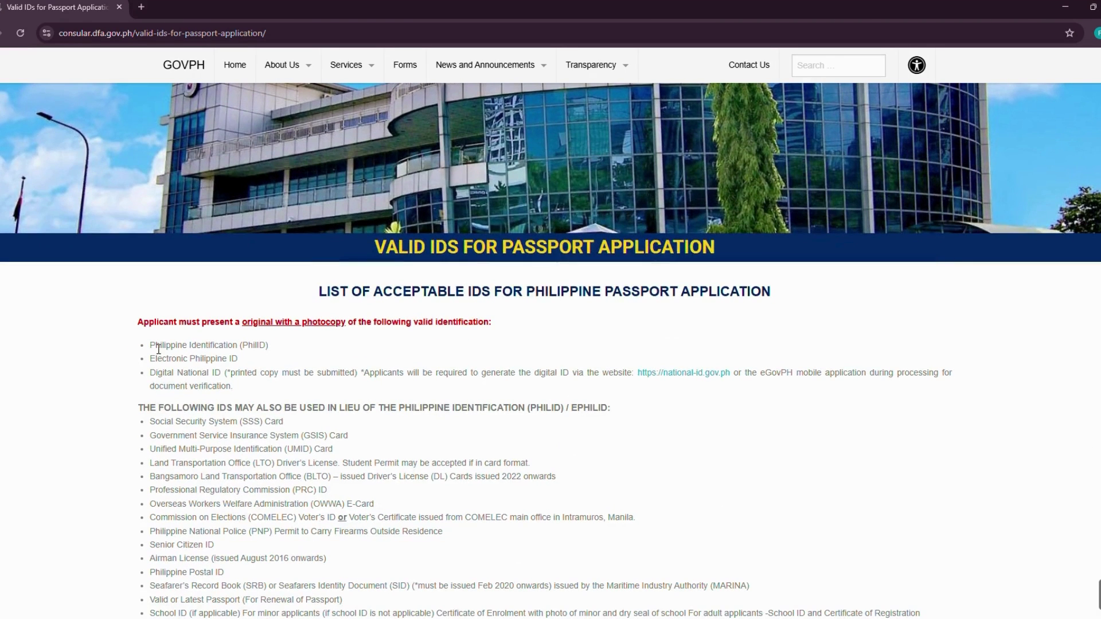
pyautogui.moveTo(154, 344); pyautogui.dragTo(183, 411)
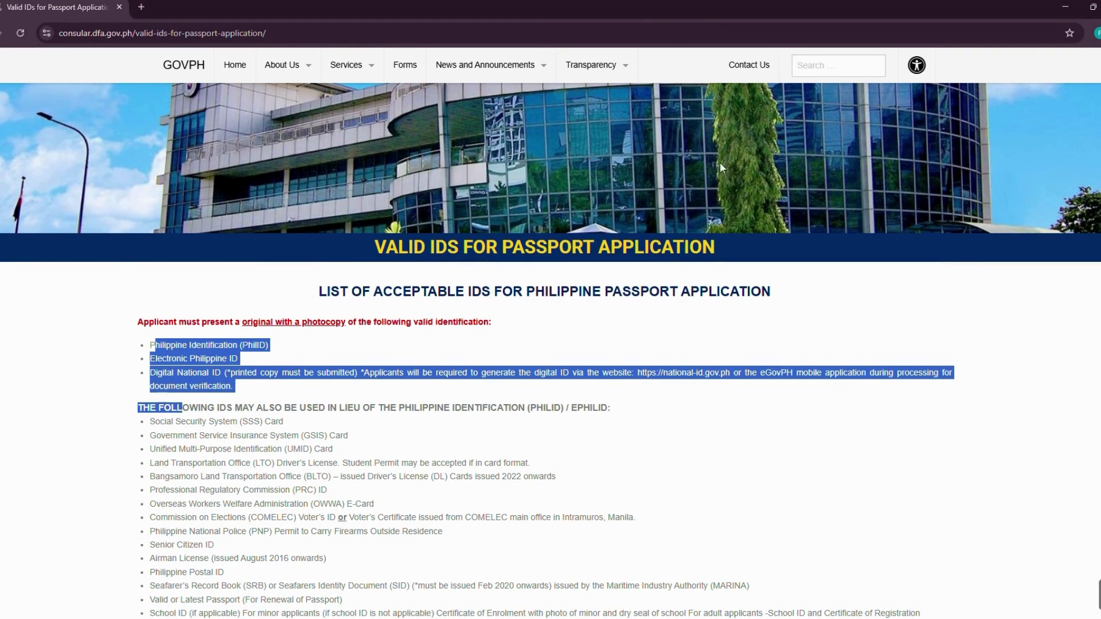
pyautogui.scroll(-1, 182, 485)
pyautogui.click(196, 403)
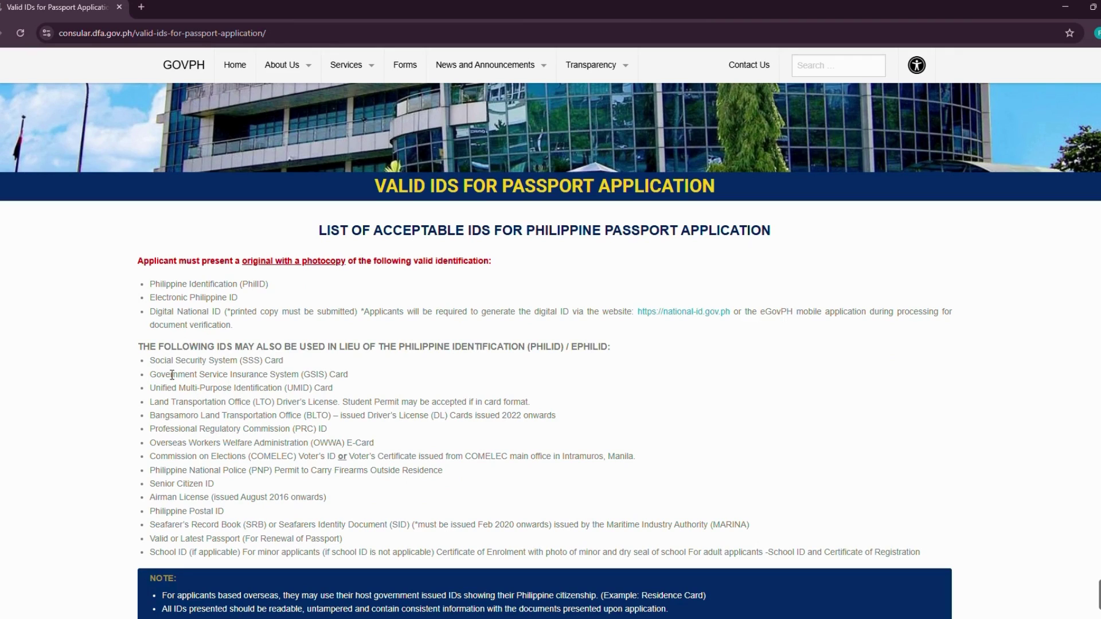
pyautogui.moveTo(156, 361); pyautogui.dragTo(344, 459)
pyautogui.click(408, 436)
pyautogui.scroll(-4, 409, 441)
pyautogui.scroll(10, 407, 436)
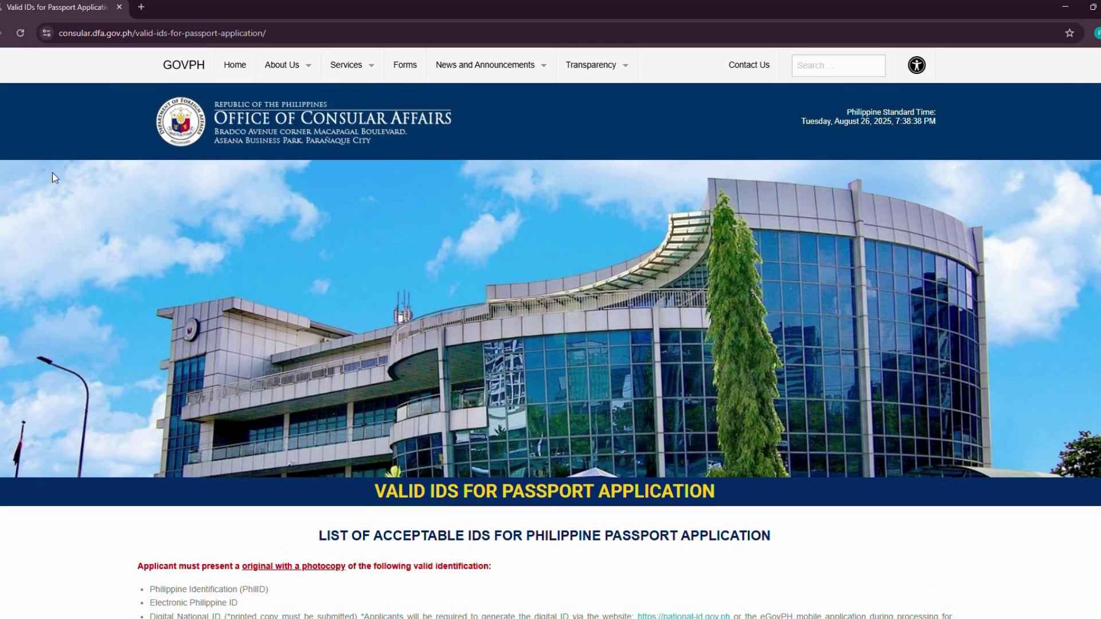
pyautogui.hotkey('alt', 'Left')
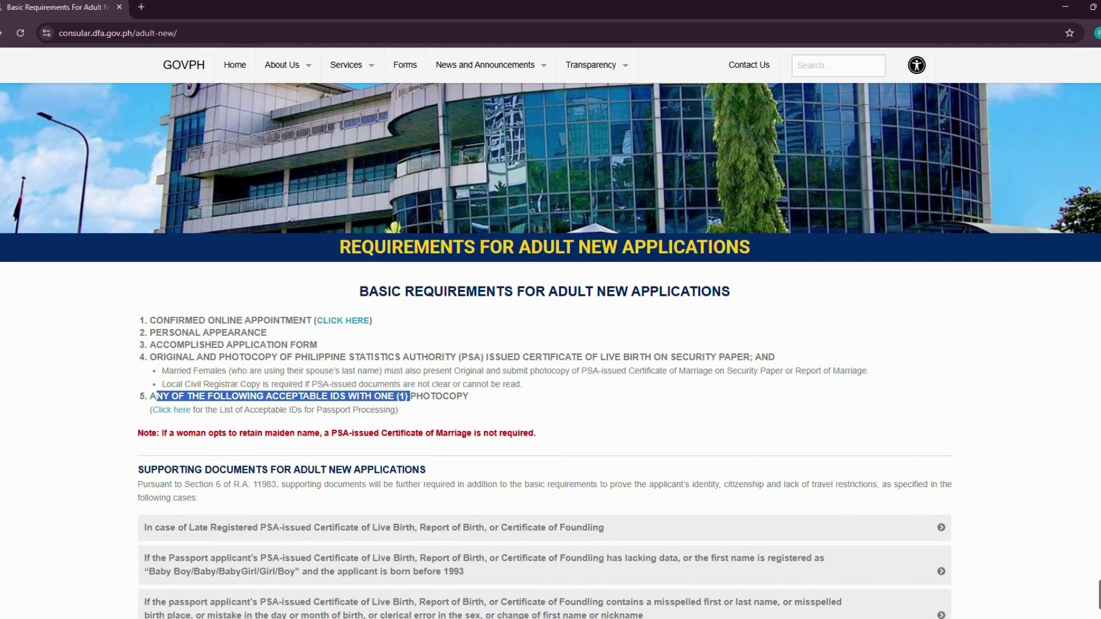
pyautogui.hotkey('alt', 'Left')
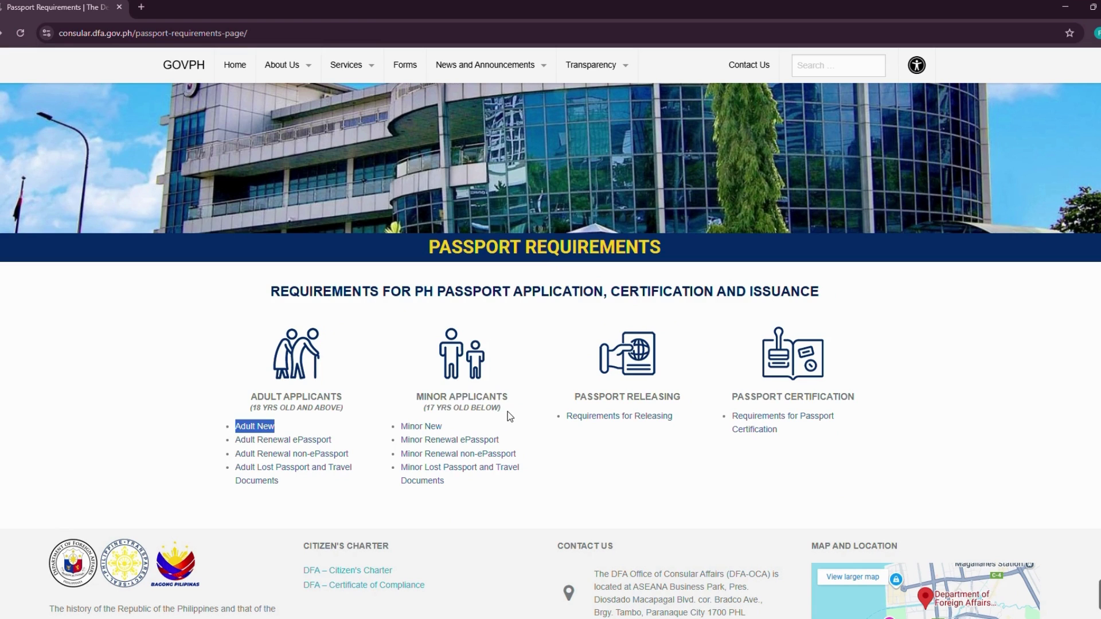
# - Note the Minor Applicants category and scroll back to the top of the page
pyautogui.click(417, 400)
pyautogui.moveTo(417, 400); pyautogui.dragTo(516, 400)
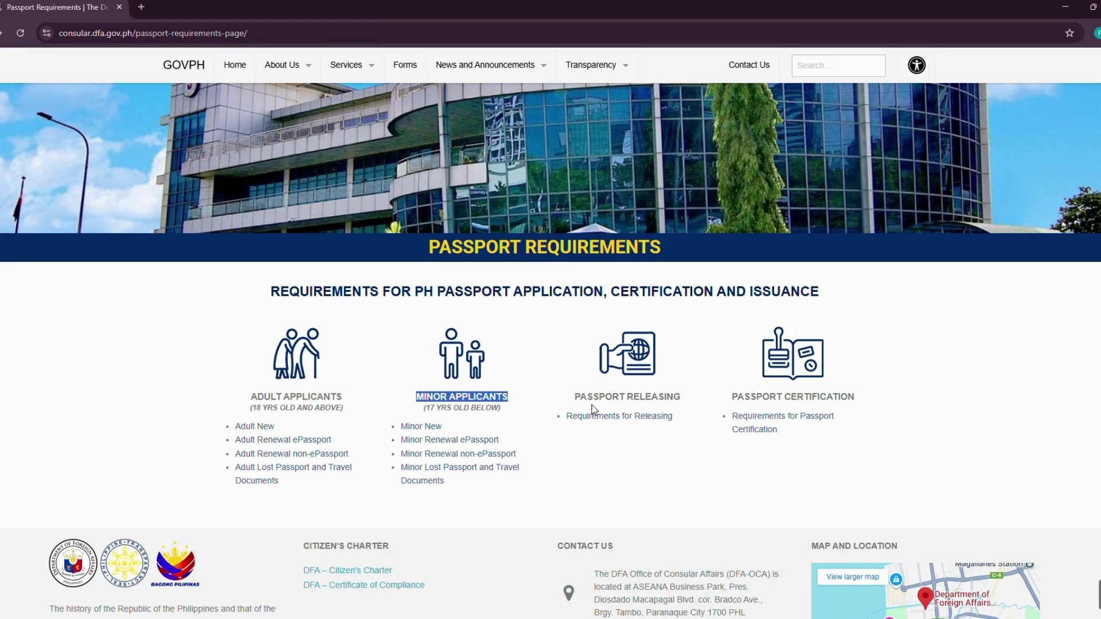
pyautogui.click(541, 371)
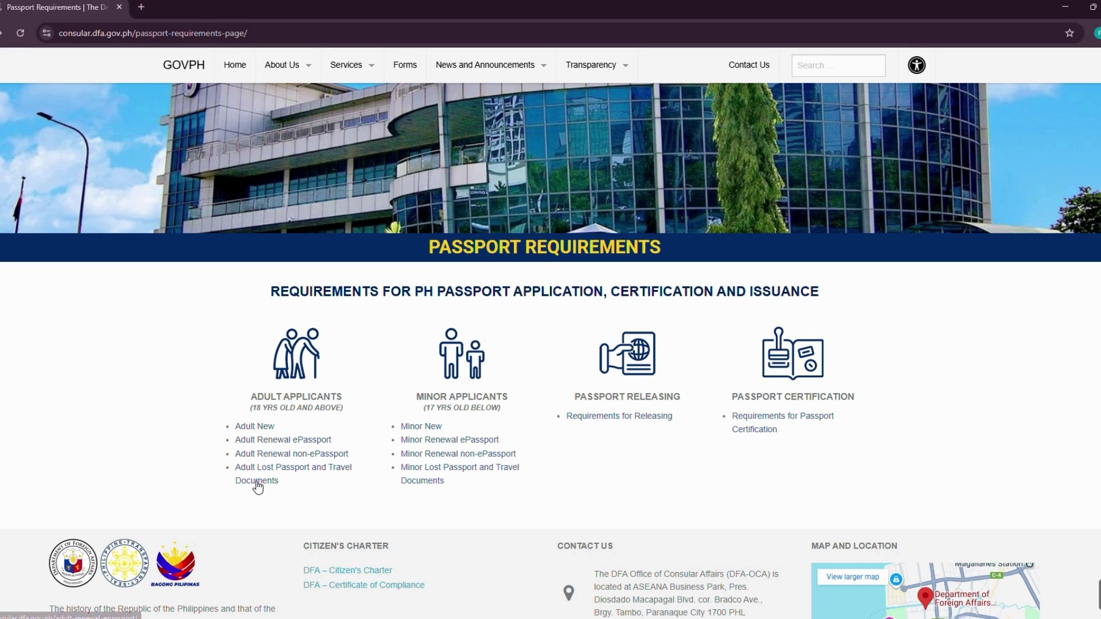
pyautogui.scroll(4, 401, 404)
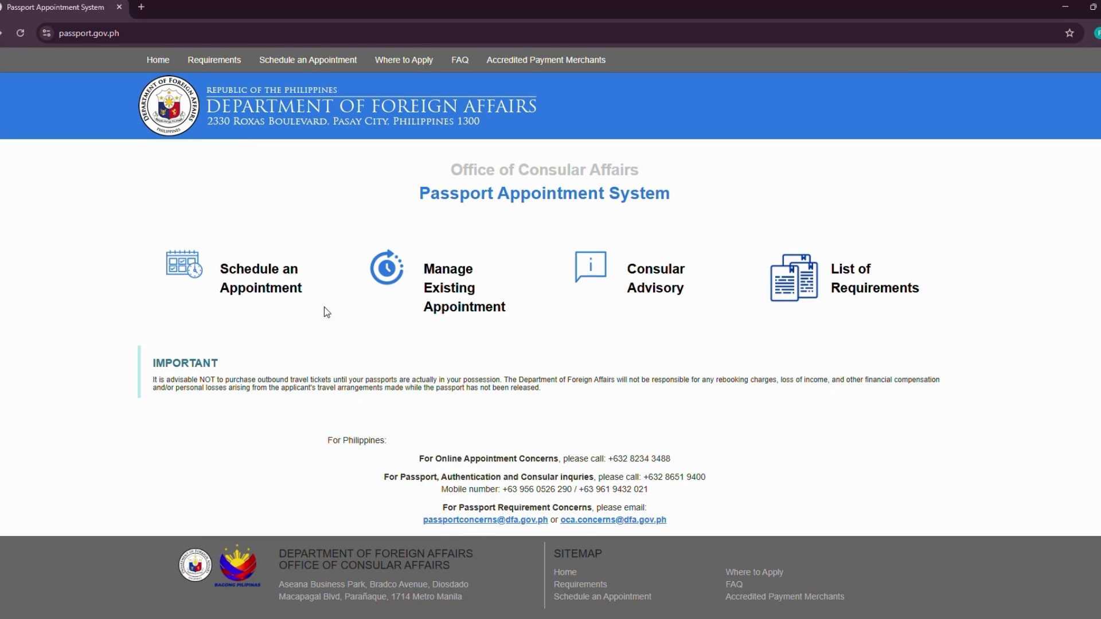
# - Go to Schedule an Appointment, then switch to the View Appointment form
pyautogui.click(264, 294)
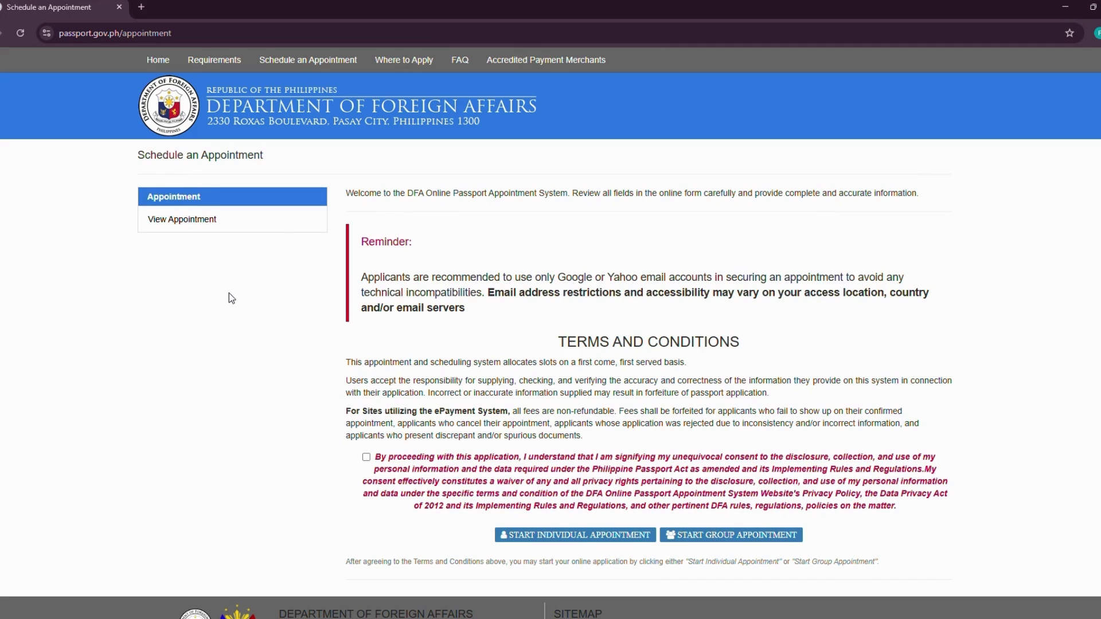
pyautogui.click(181, 224)
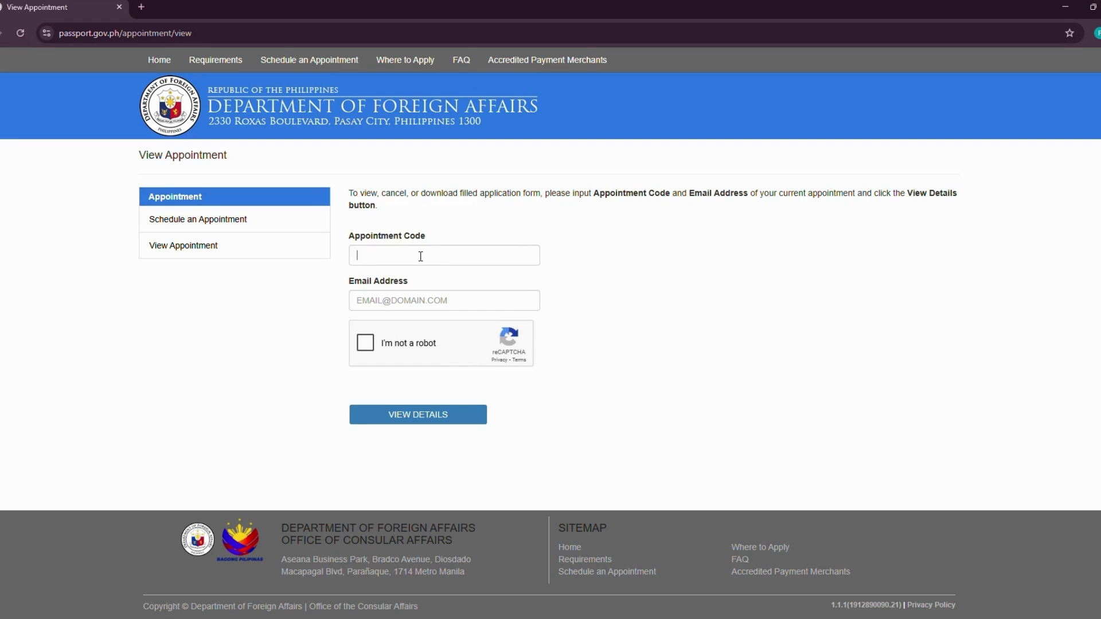
# - Return to Schedule an Appointment and accept the warning popup to start
pyautogui.click(434, 303)
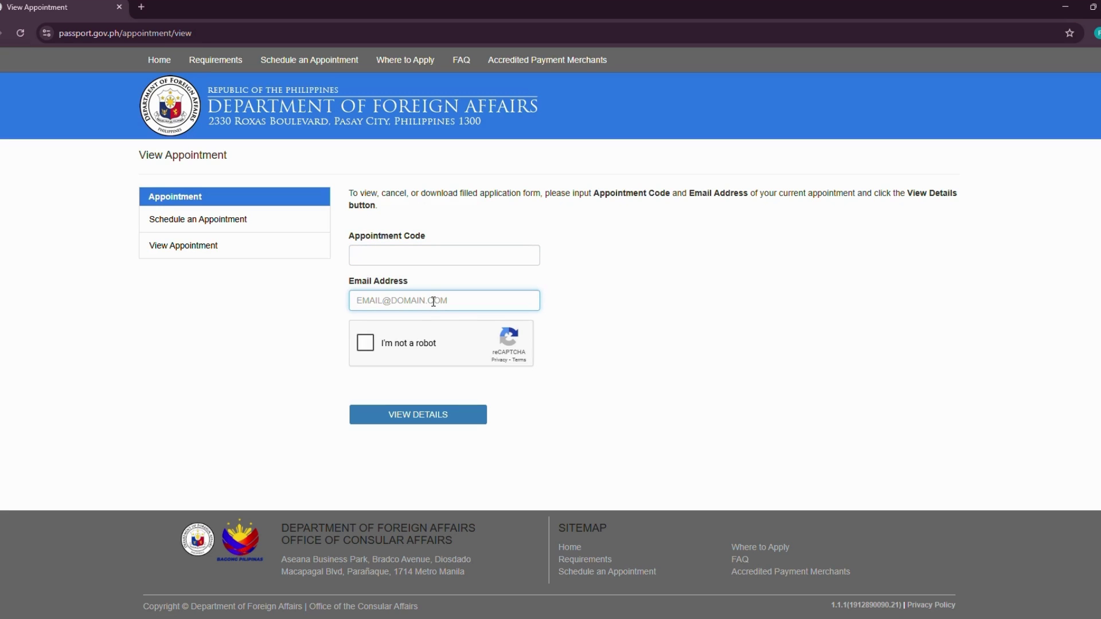
pyautogui.click(202, 223)
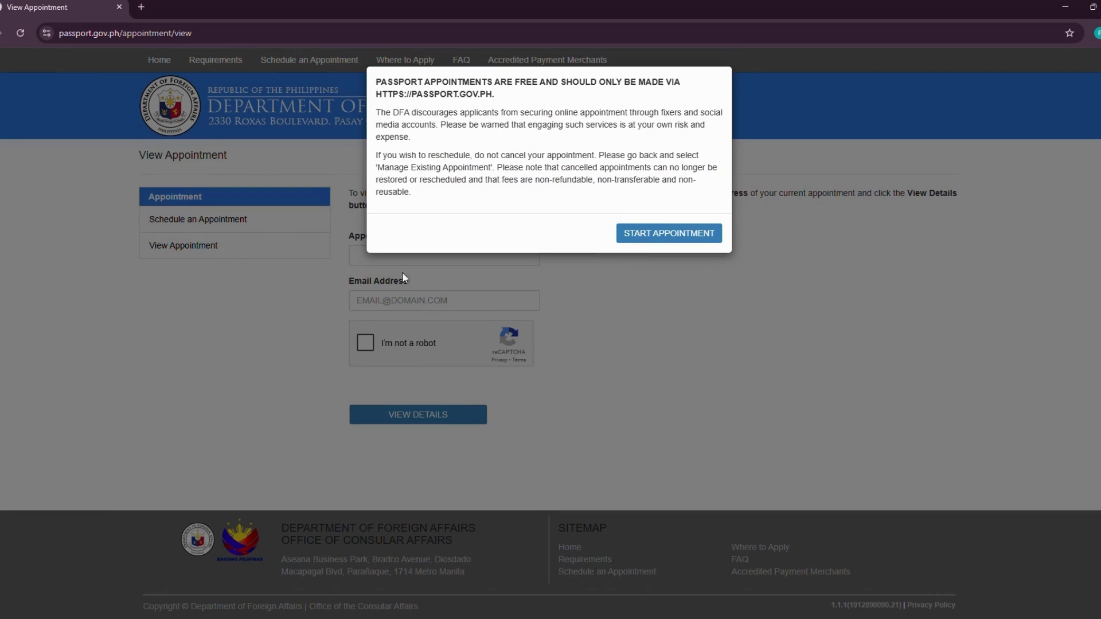
pyautogui.click(659, 239)
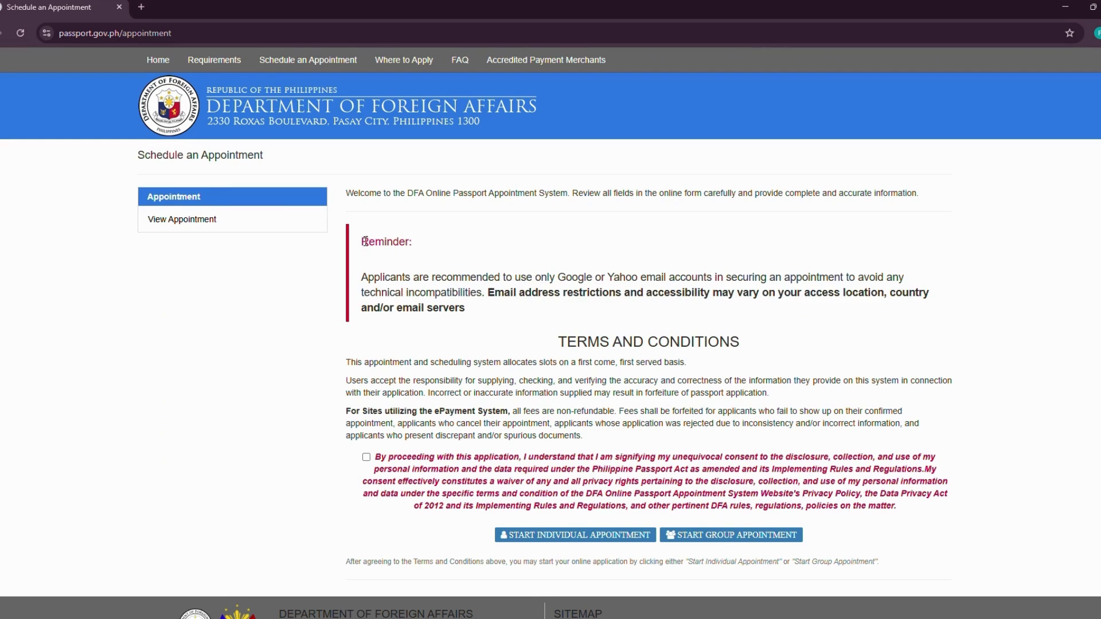
pyautogui.moveTo(362, 241); pyautogui.dragTo(422, 248)
pyautogui.click(415, 266)
pyautogui.moveTo(366, 279); pyautogui.dragTo(440, 292)
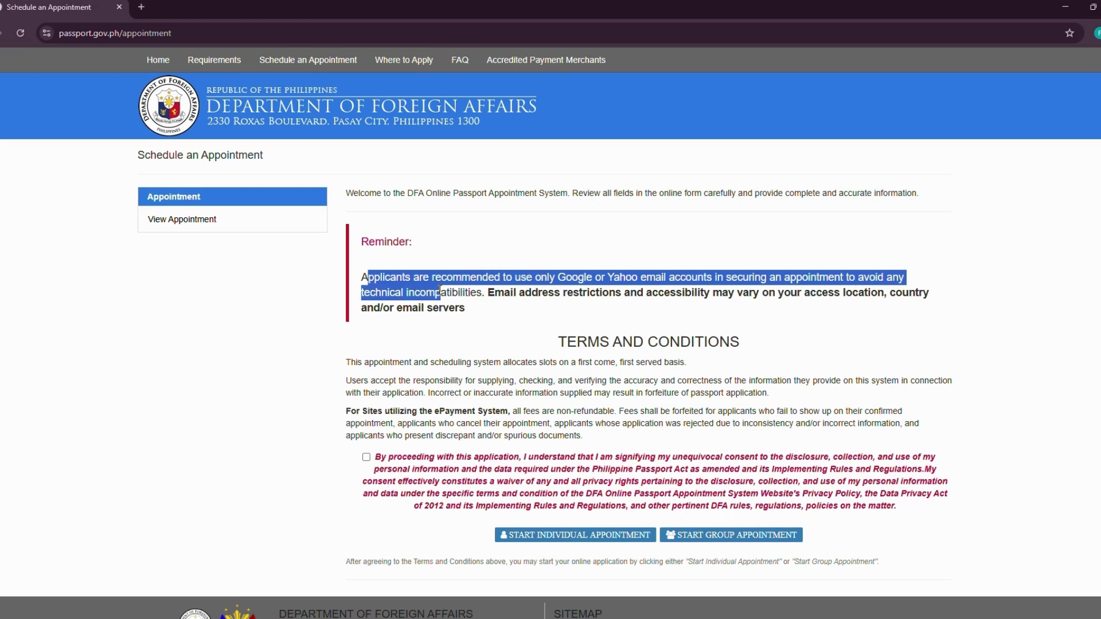
pyautogui.click(480, 312)
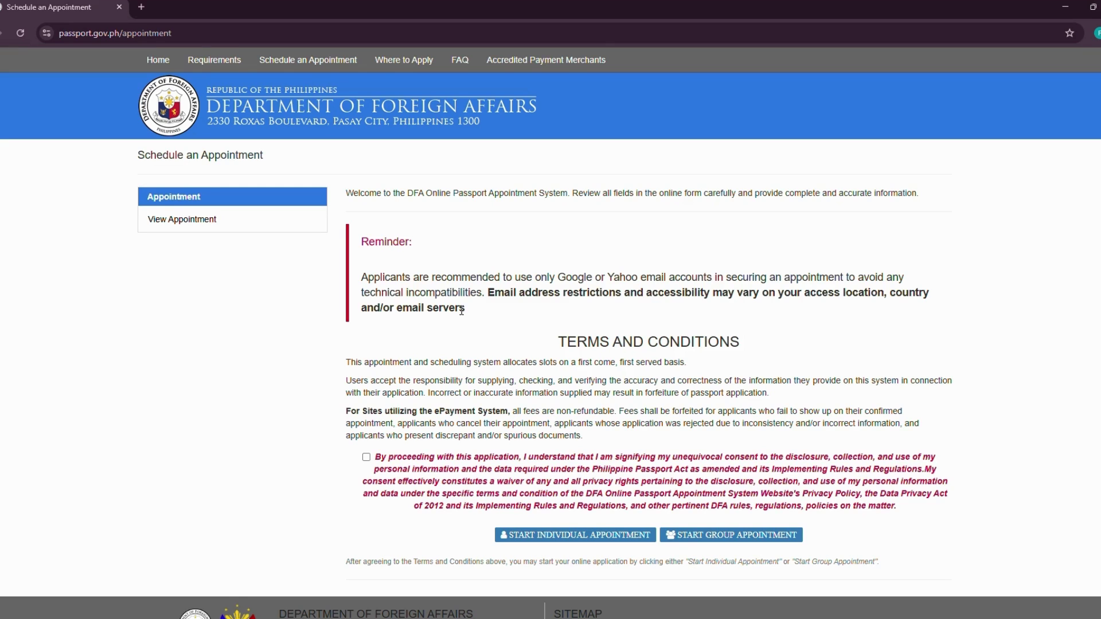
pyautogui.scroll(-1, 468, 315)
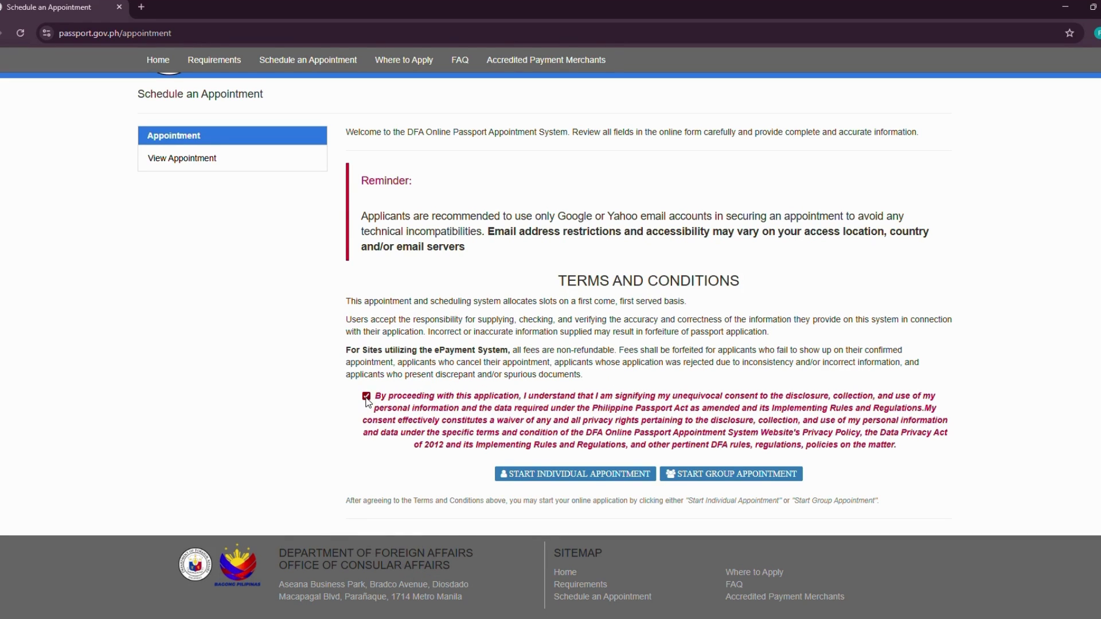
# - Agree to the terms and conditions and start an individual appointment
pyautogui.click(367, 398)
pyautogui.moveTo(421, 501); pyautogui.dragTo(501, 508)
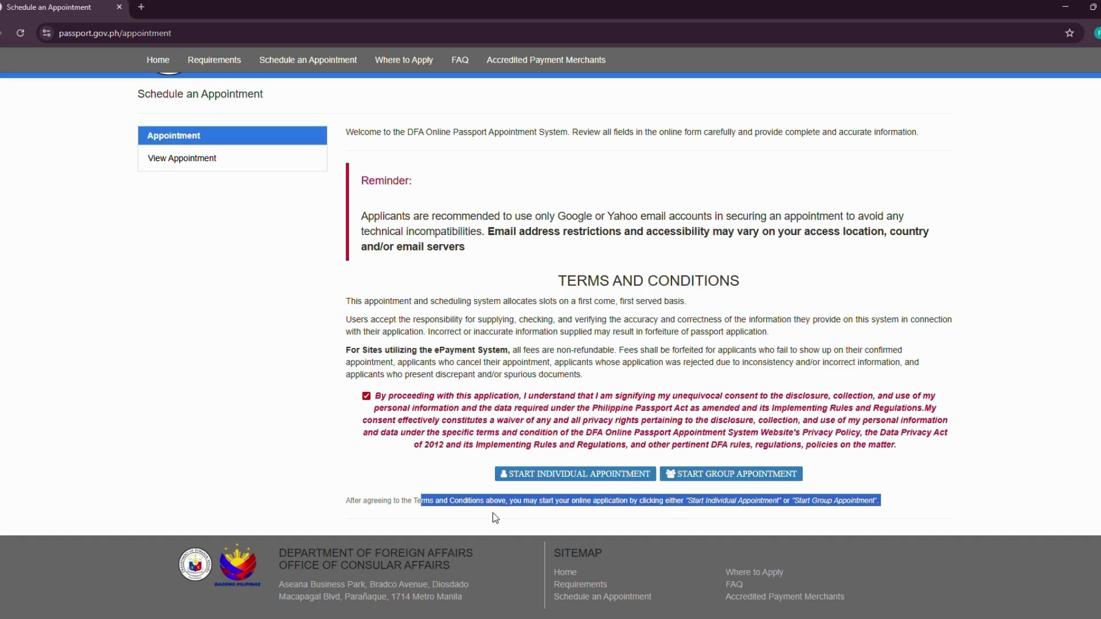
pyautogui.click(493, 513)
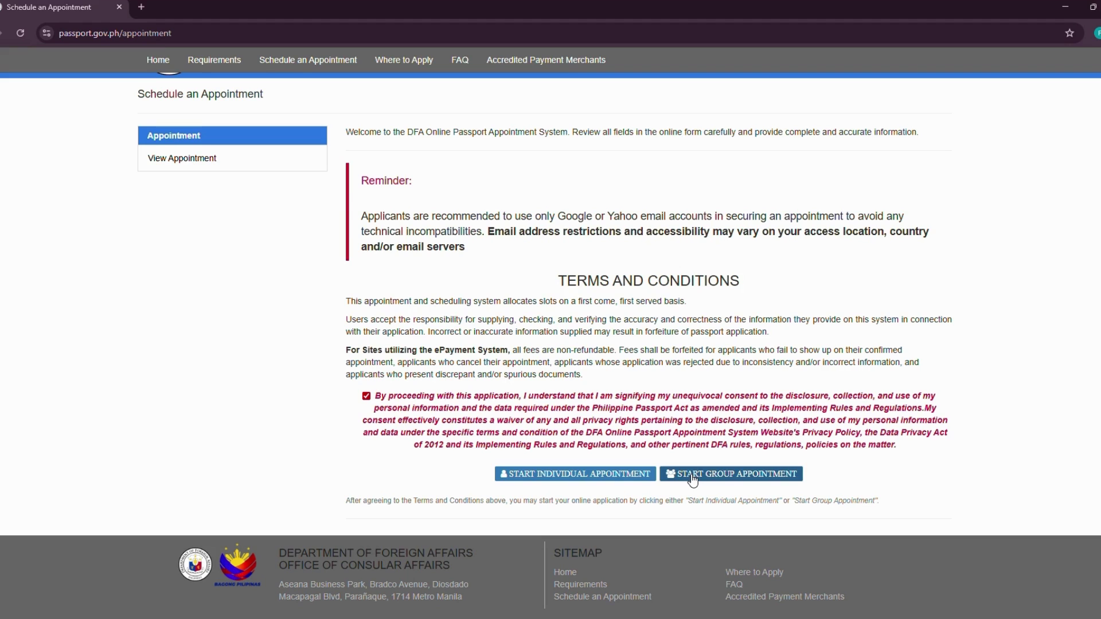
pyautogui.click(565, 479)
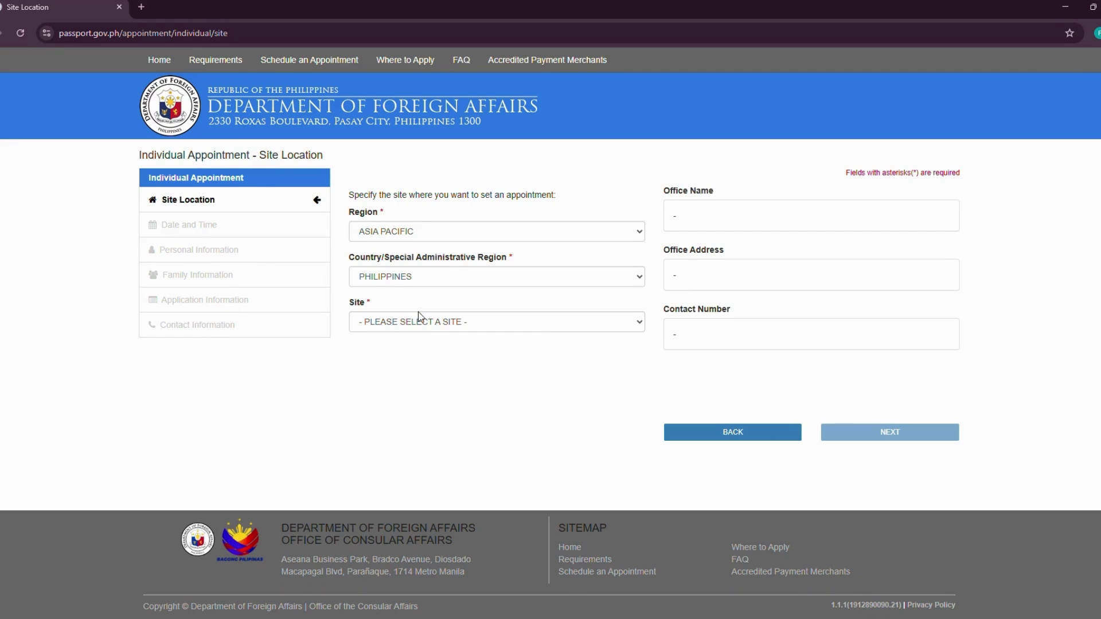
# - Scroll through the Site dropdown options to locate the DFA NCR sites
pyautogui.click(482, 326)
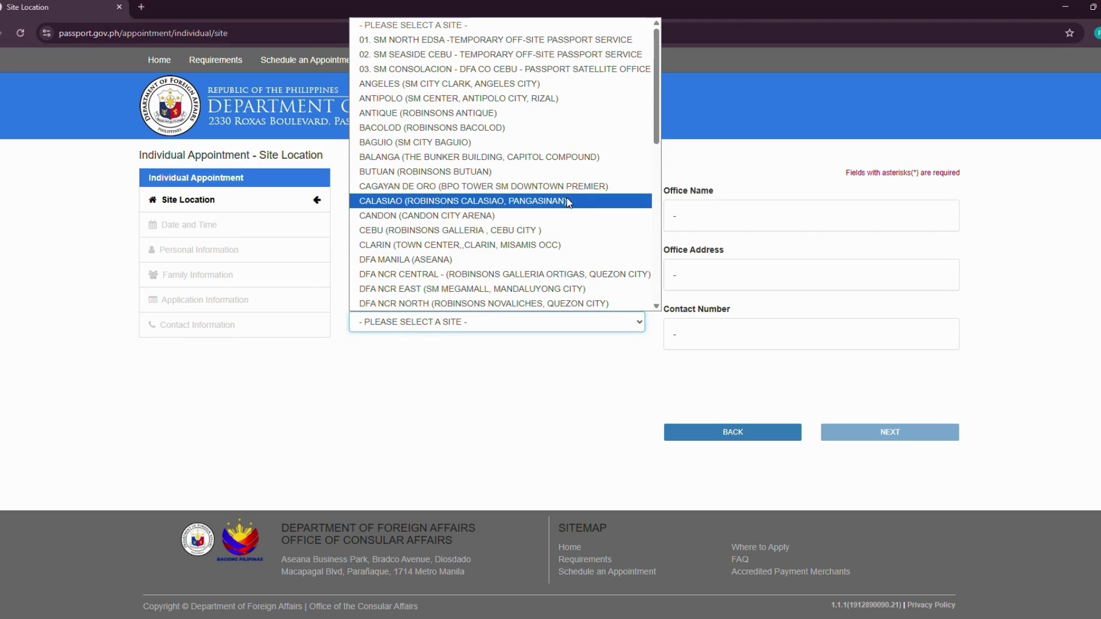
pyautogui.scroll(-5, 567, 201)
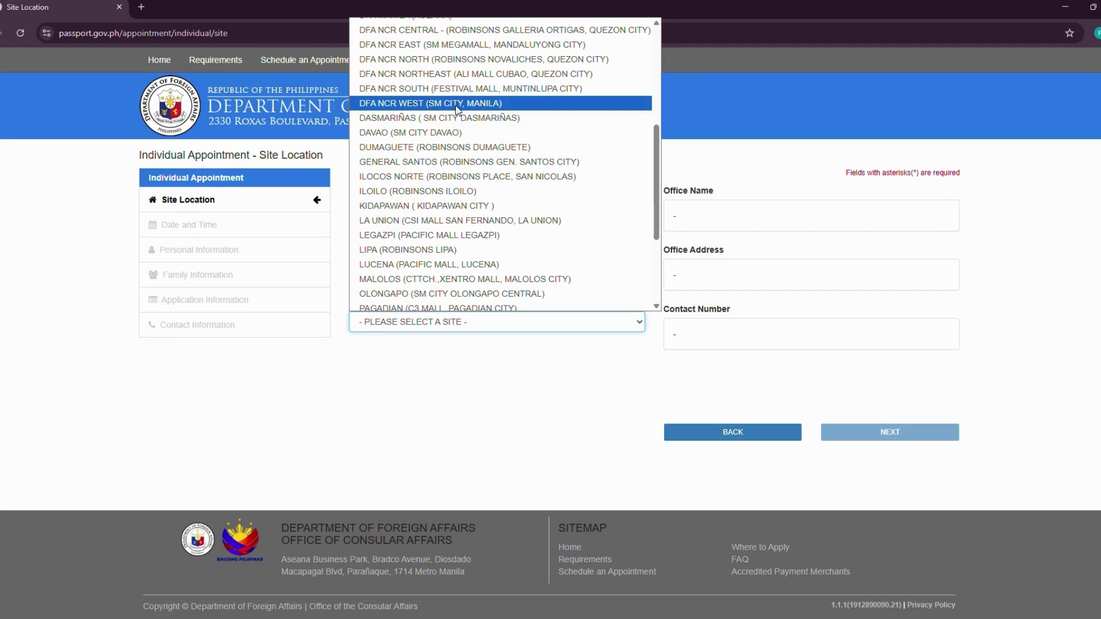
pyautogui.scroll(-3, 490, 213)
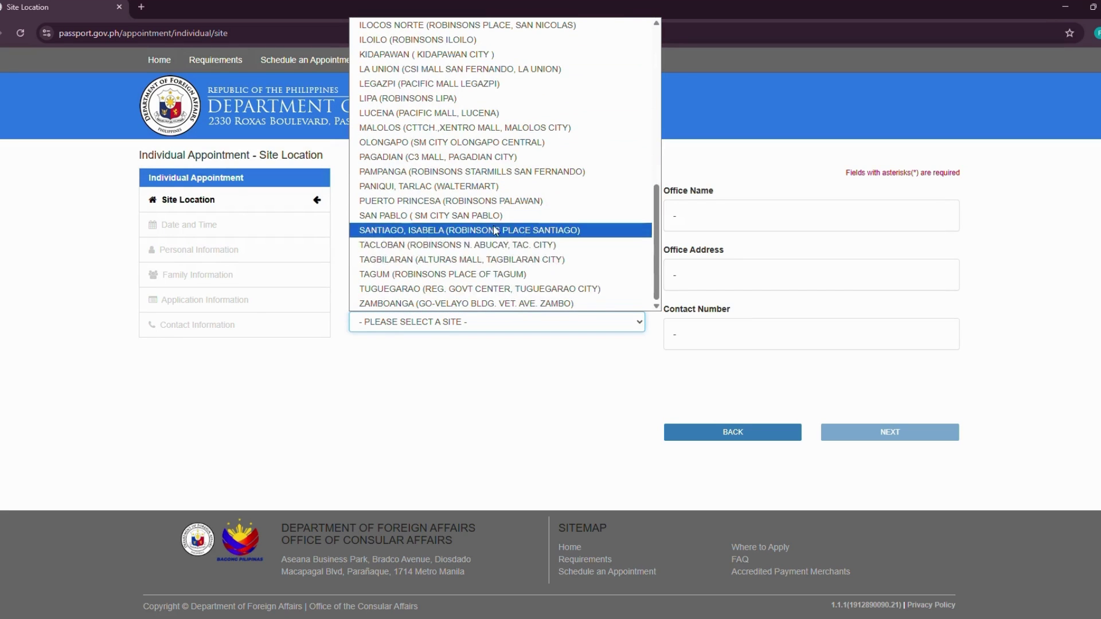
pyautogui.scroll(2, 509, 287)
pyautogui.scroll(3, 511, 289)
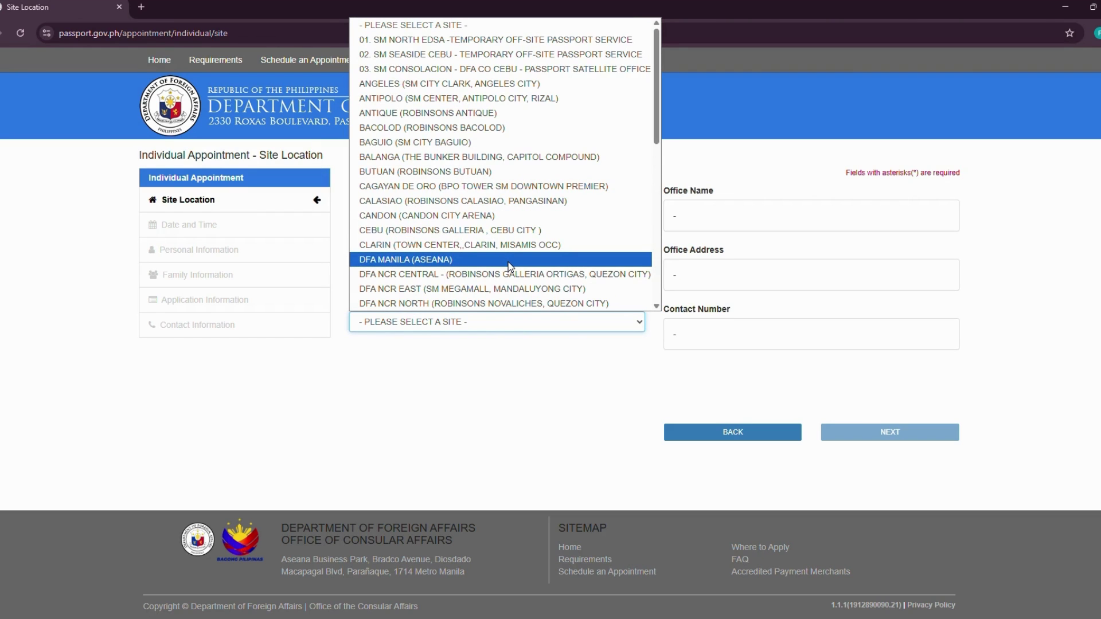
pyautogui.scroll(-3, 510, 266)
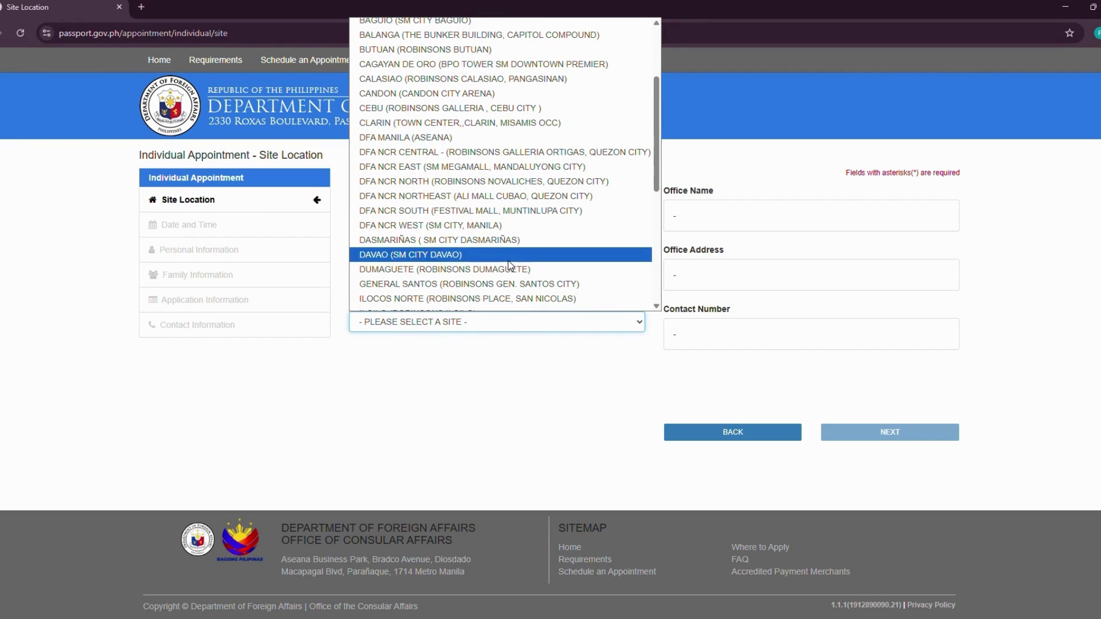
# - Select DFA NCR WEST (SM CITY, MANILA) and check its office address and contact number
pyautogui.click(457, 231)
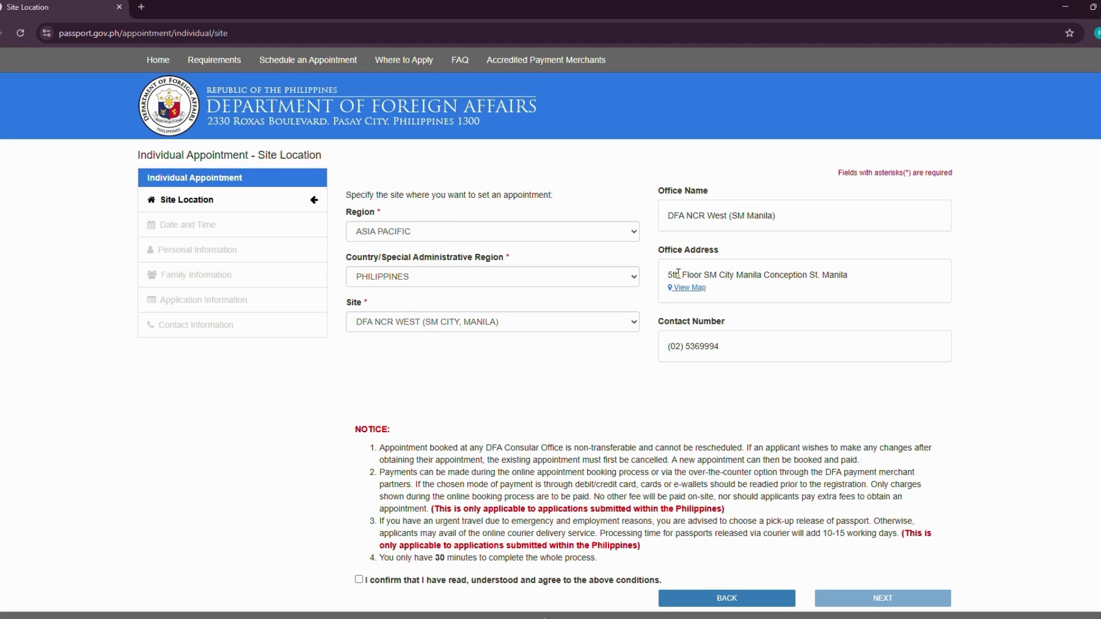
pyautogui.moveTo(671, 273); pyautogui.dragTo(821, 279)
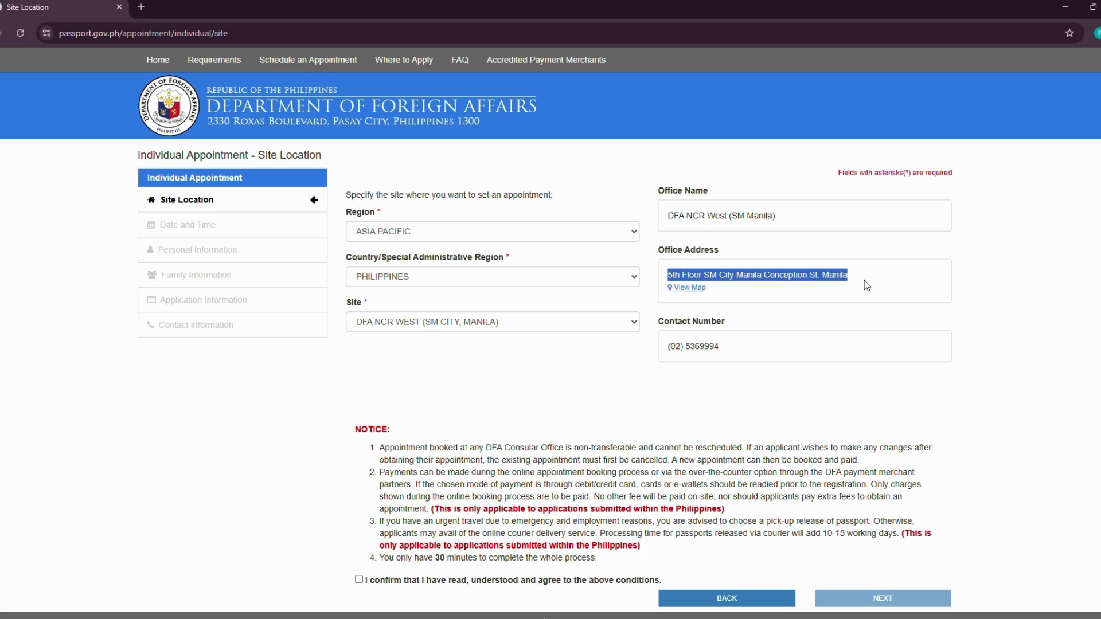
pyautogui.moveTo(757, 352); pyautogui.dragTo(647, 351)
pyautogui.click(539, 384)
# - Read the no-rescheduling notice, confirm its conditions, and continue to Date and Time
pyautogui.scroll(-2, 516, 389)
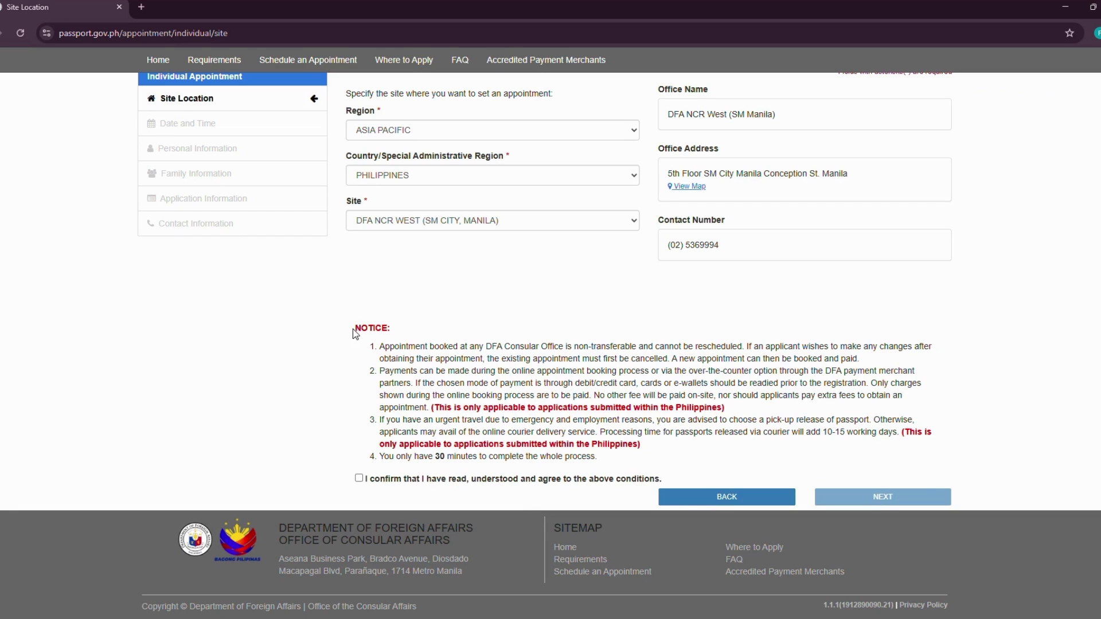
pyautogui.moveTo(353, 328); pyautogui.dragTo(619, 470)
pyautogui.click(619, 471)
pyautogui.moveTo(657, 347); pyautogui.dragTo(711, 349)
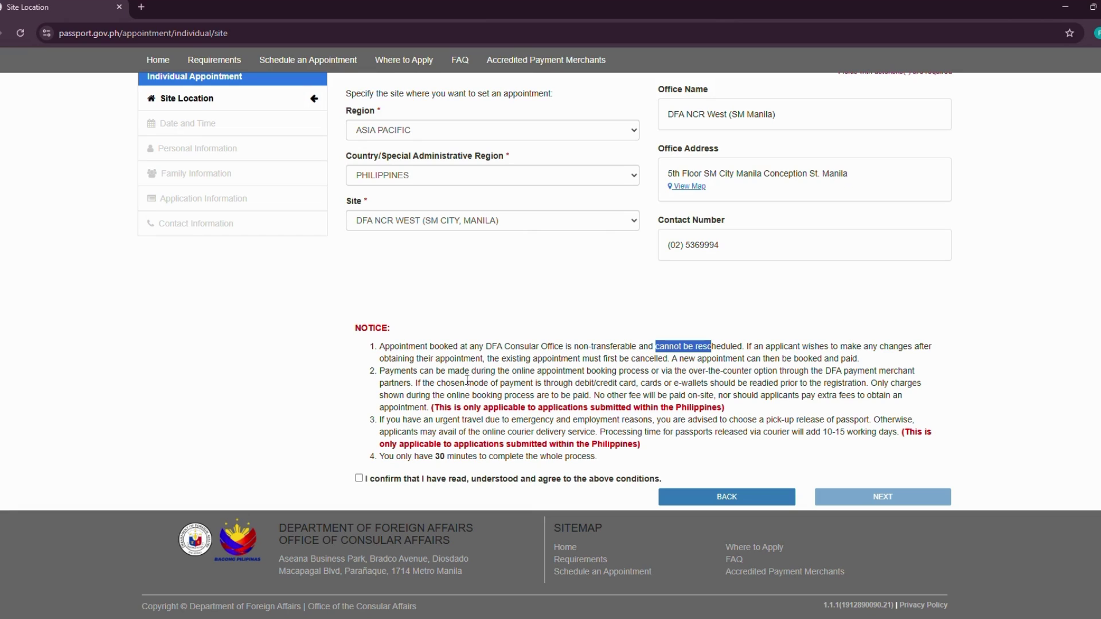
pyautogui.moveTo(637, 358); pyautogui.dragTo(659, 359)
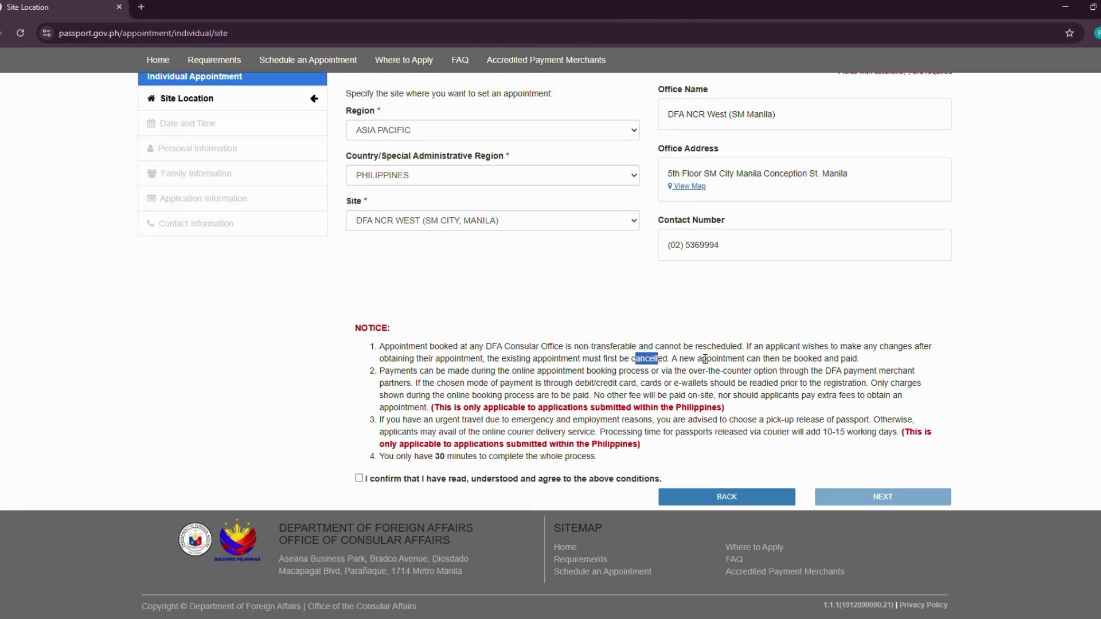
pyautogui.moveTo(697, 359); pyautogui.dragTo(764, 361)
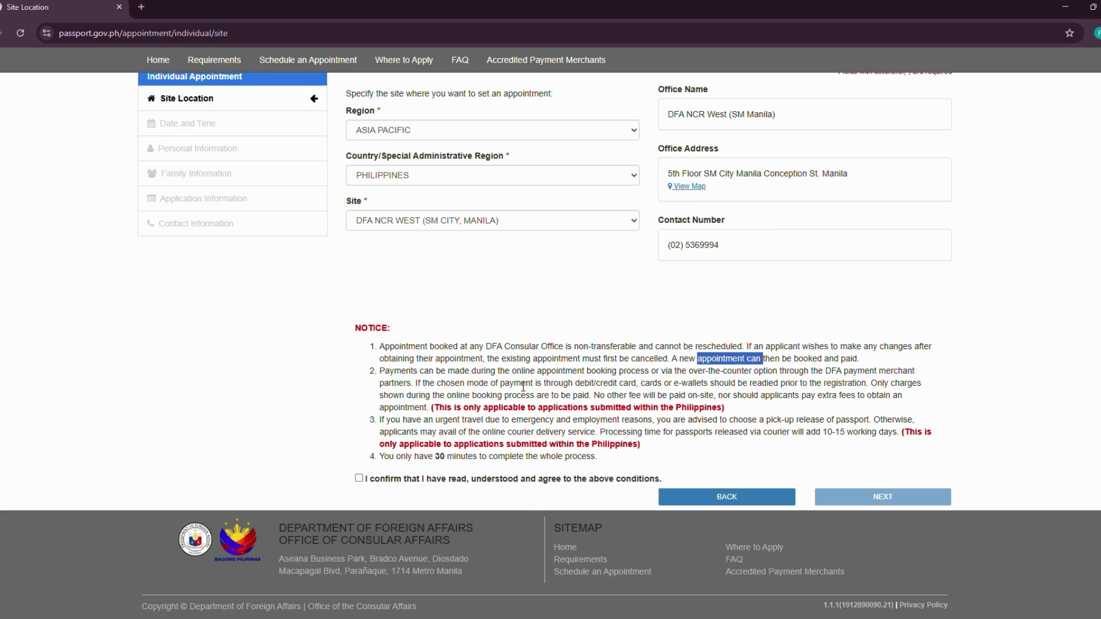
pyautogui.click(492, 380)
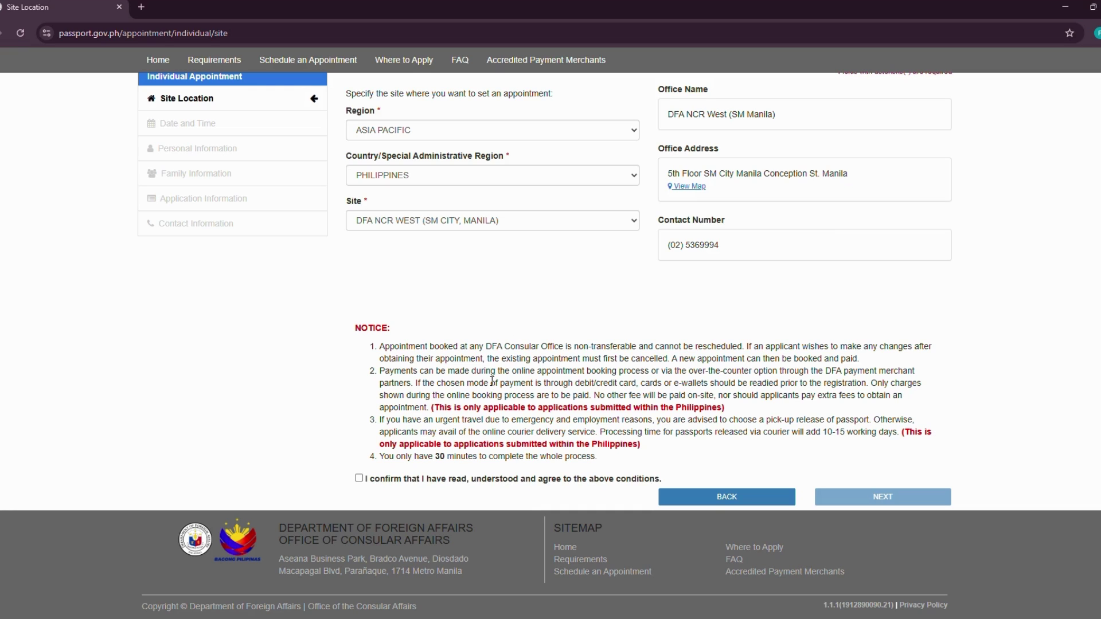
pyautogui.moveTo(417, 420); pyautogui.dragTo(596, 457)
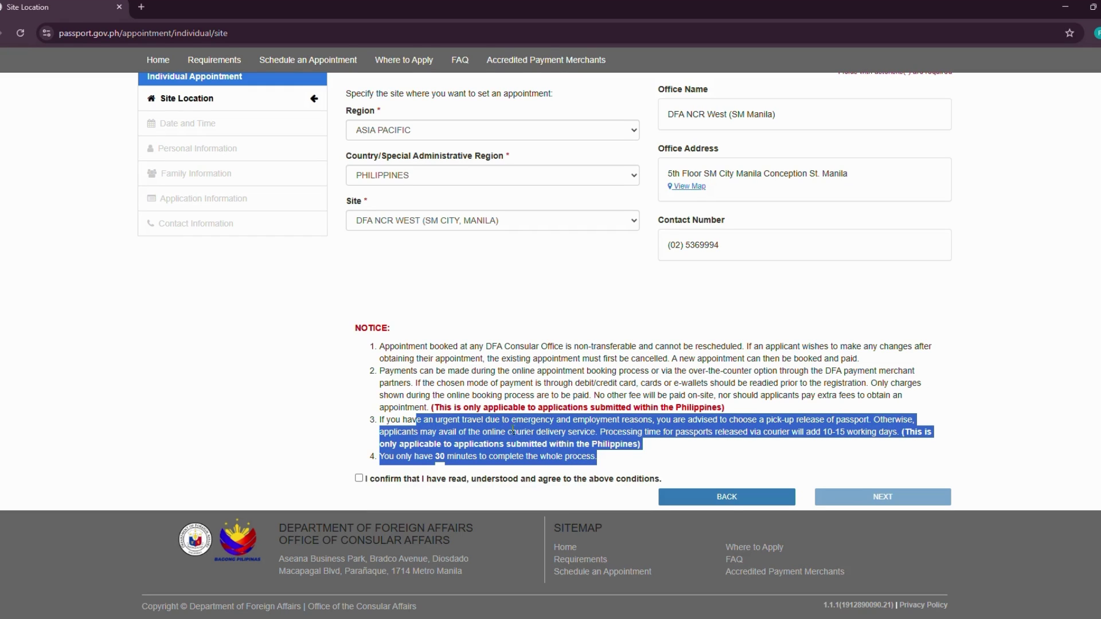
pyautogui.click(367, 492)
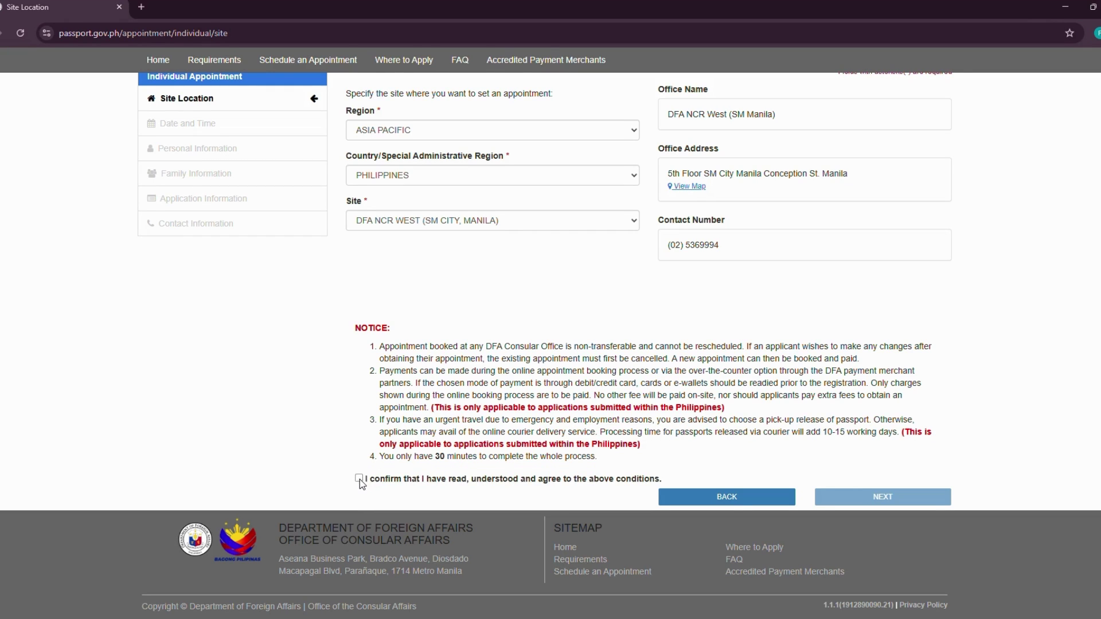
pyautogui.click(360, 479)
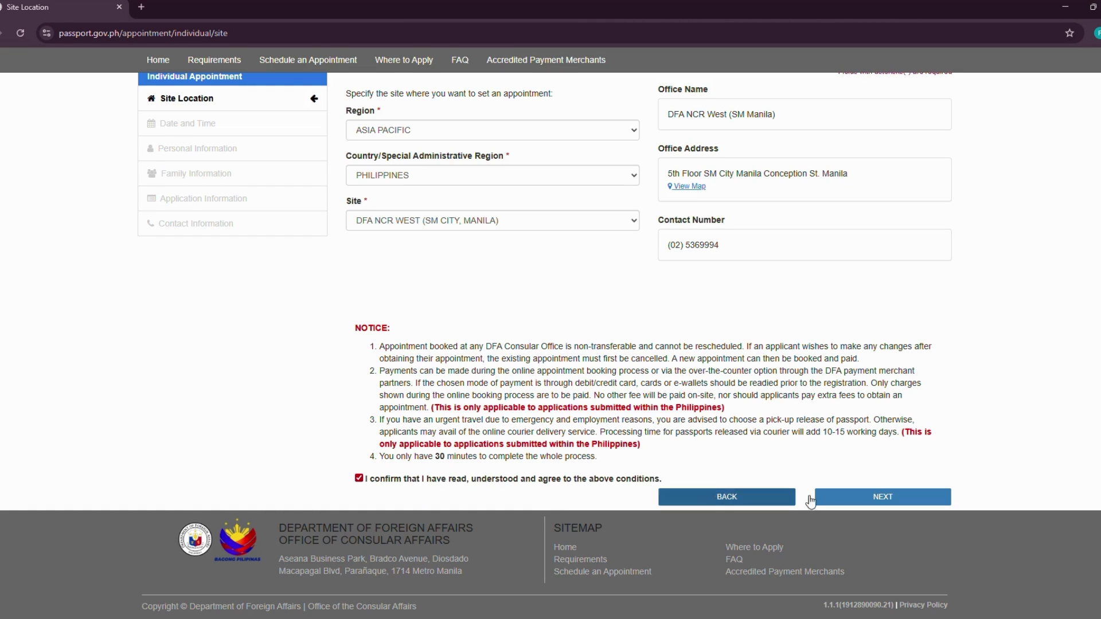
pyautogui.click(885, 500)
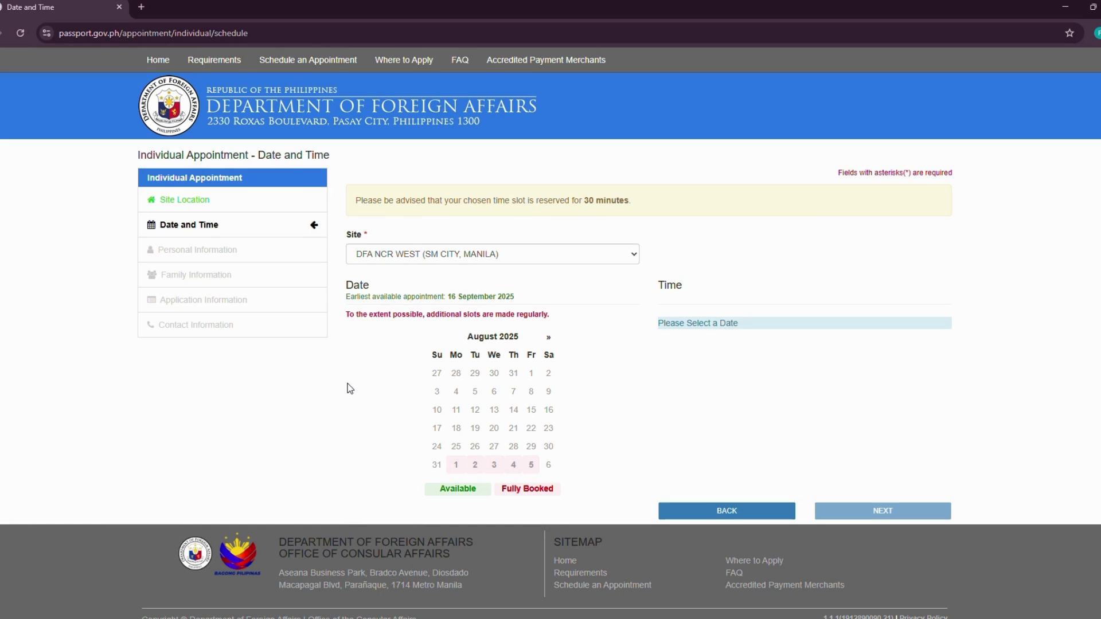
# - Pick 16 September 2025, the earliest available date, on the calendar
pyautogui.moveTo(347, 297); pyautogui.dragTo(476, 299)
pyautogui.click(519, 296)
pyautogui.click(549, 339)
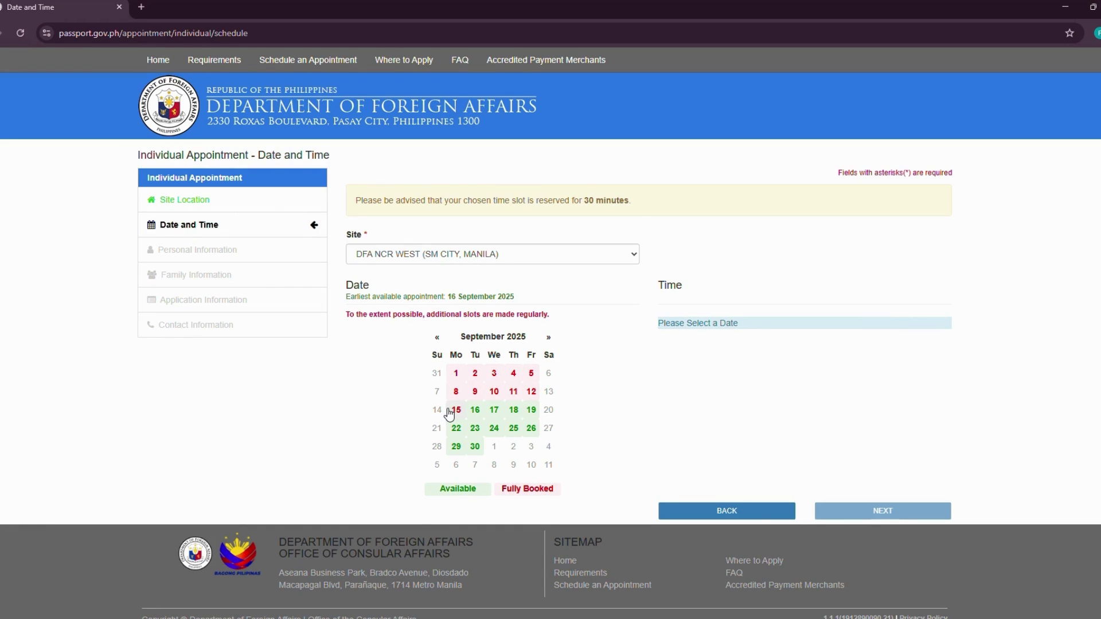
pyautogui.click(476, 411)
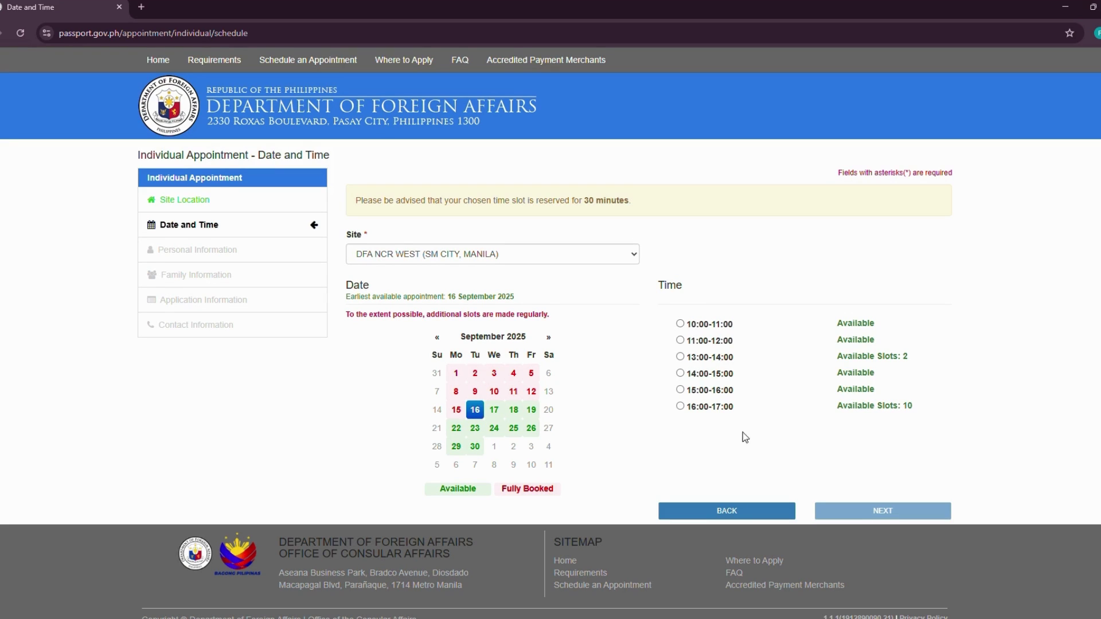
# - Choose the 10:00-11:00 time slot and start the reCAPTCHA verification
pyautogui.moveTo(745, 437); pyautogui.dragTo(781, 420)
pyautogui.moveTo(915, 357); pyautogui.dragTo(839, 355)
pyautogui.moveTo(837, 407); pyautogui.dragTo(914, 409)
pyautogui.click(855, 430)
pyautogui.click(680, 324)
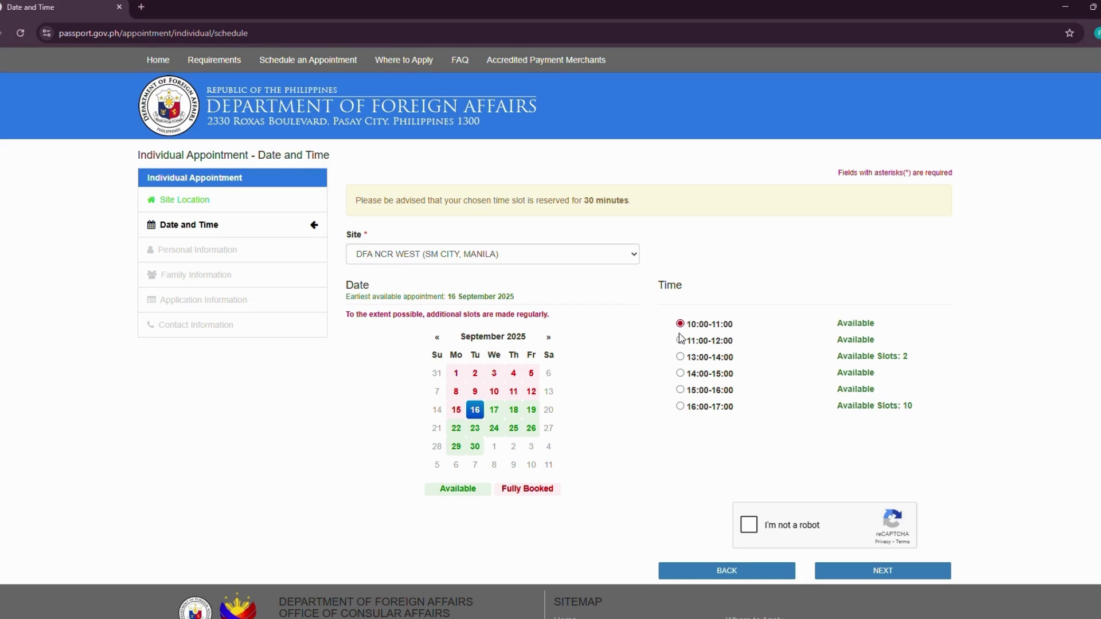
pyautogui.click(748, 530)
pyautogui.click(884, 572)
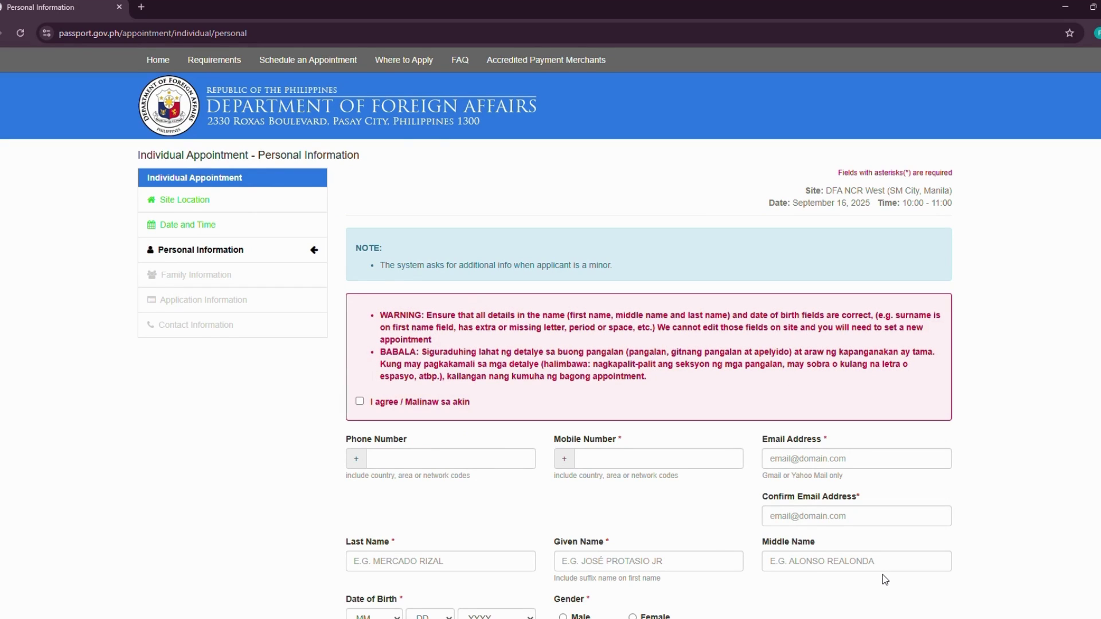
pyautogui.moveTo(388, 314); pyautogui.dragTo(448, 346)
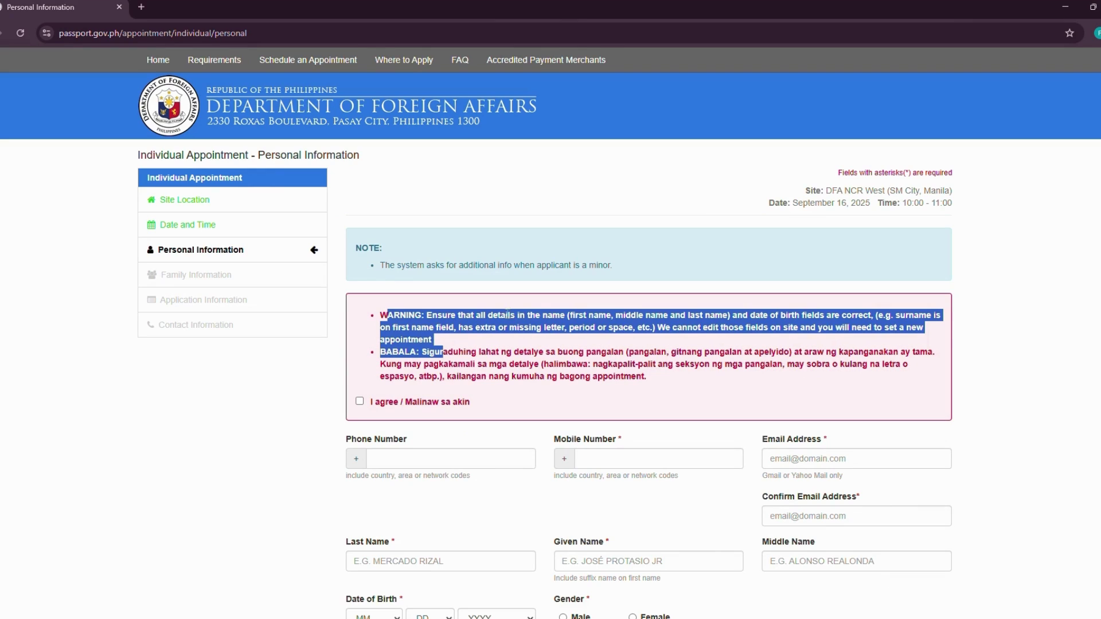
pyautogui.click(540, 327)
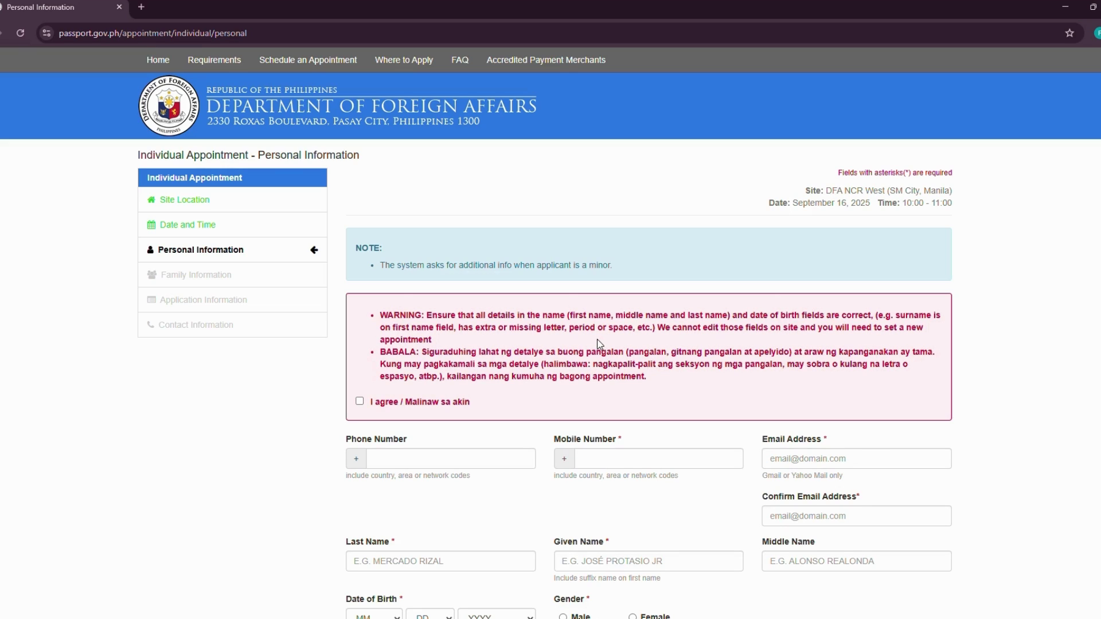
pyautogui.moveTo(681, 328); pyautogui.dragTo(727, 330)
pyautogui.click(762, 340)
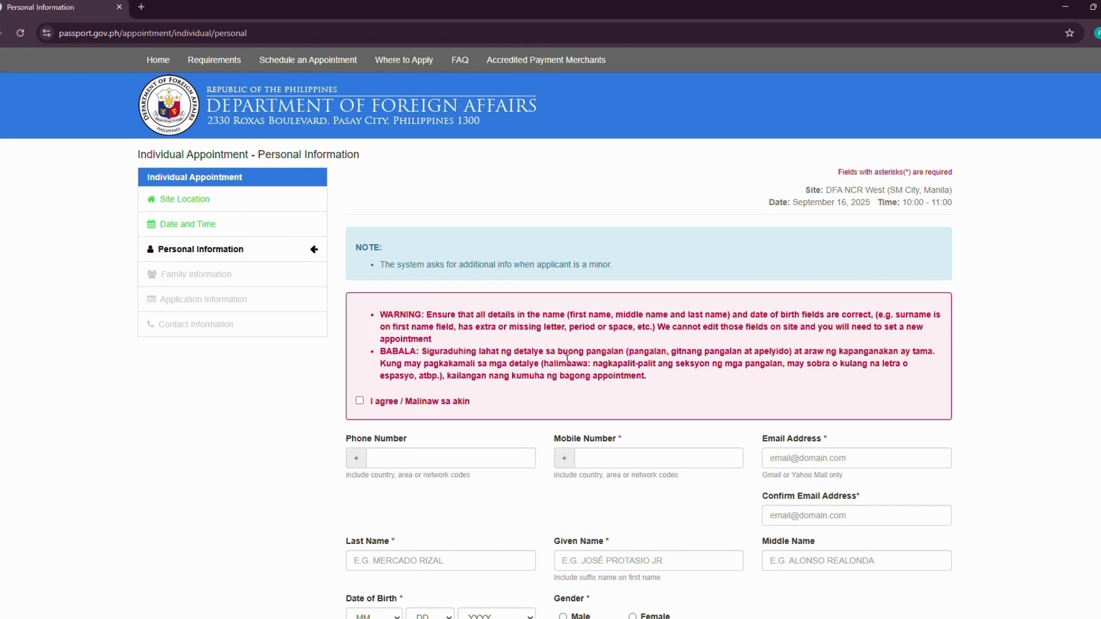
pyautogui.scroll(-1, 554, 357)
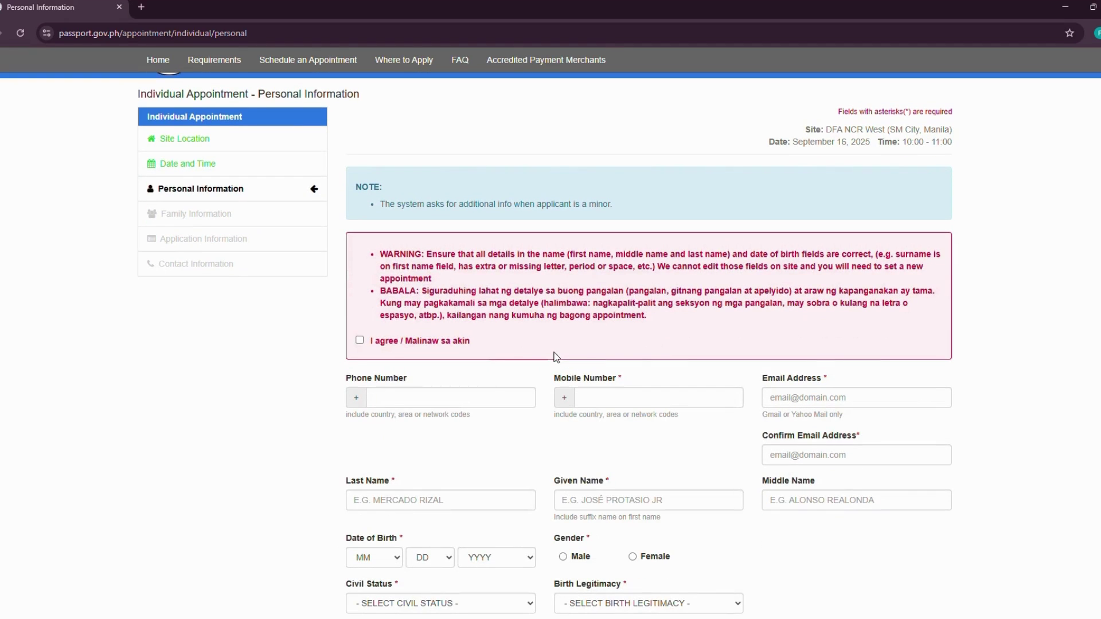
pyautogui.click(447, 399)
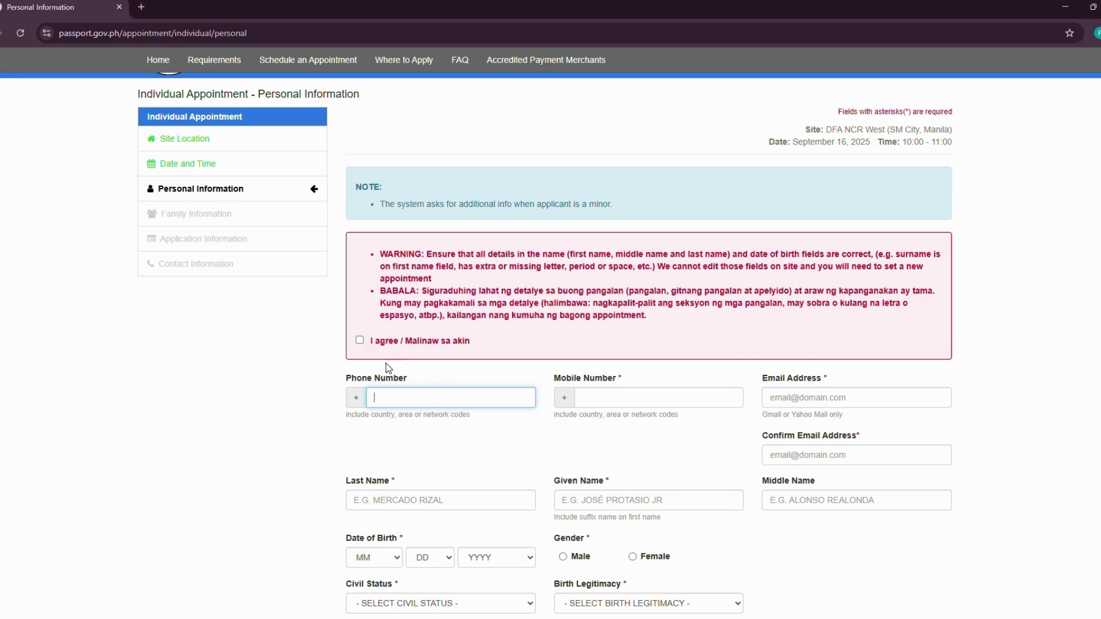
pyautogui.moveTo(263, 347); pyautogui.dragTo(347, 409)
pyautogui.click(397, 399)
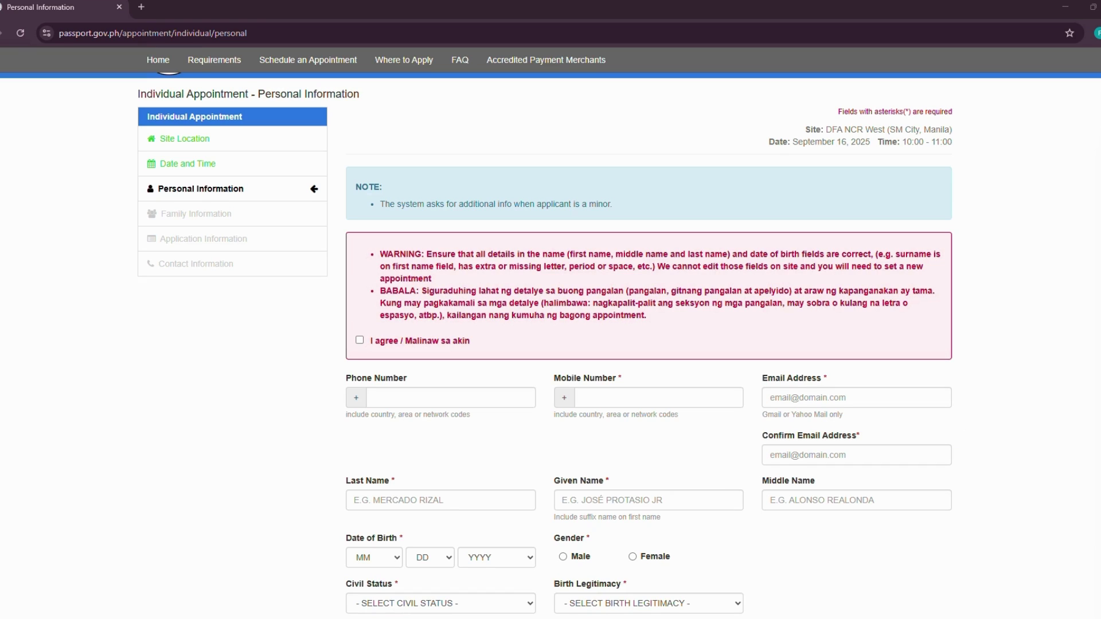
# - Paste the same sample number into both Phone Number and Mobile Number
pyautogui.click(449, 403)
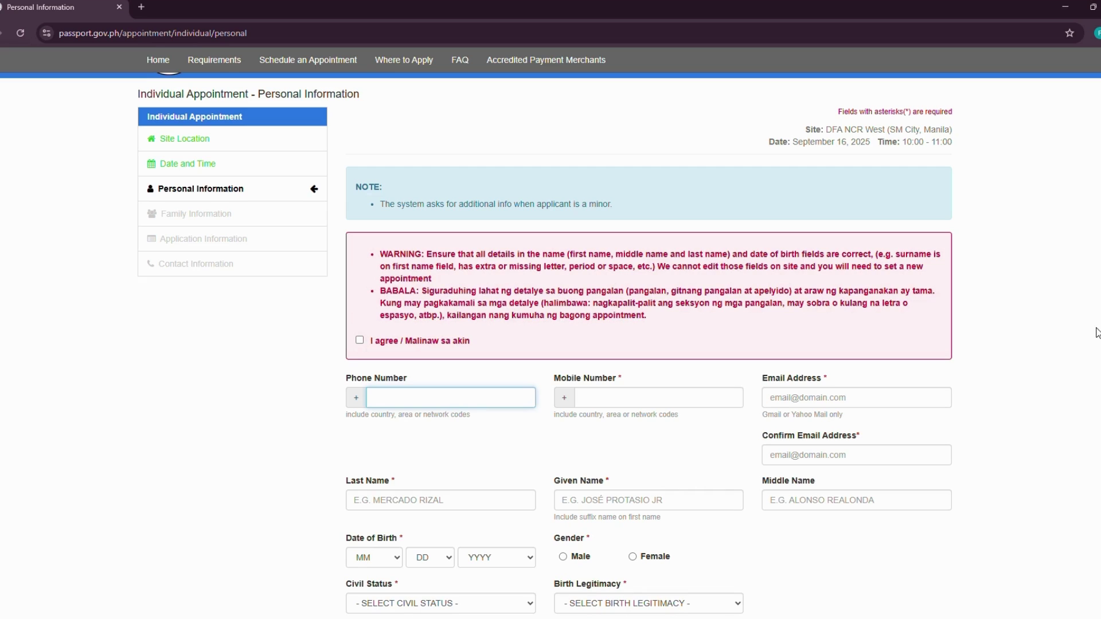
pyautogui.hotkey('alt', 'Tab')
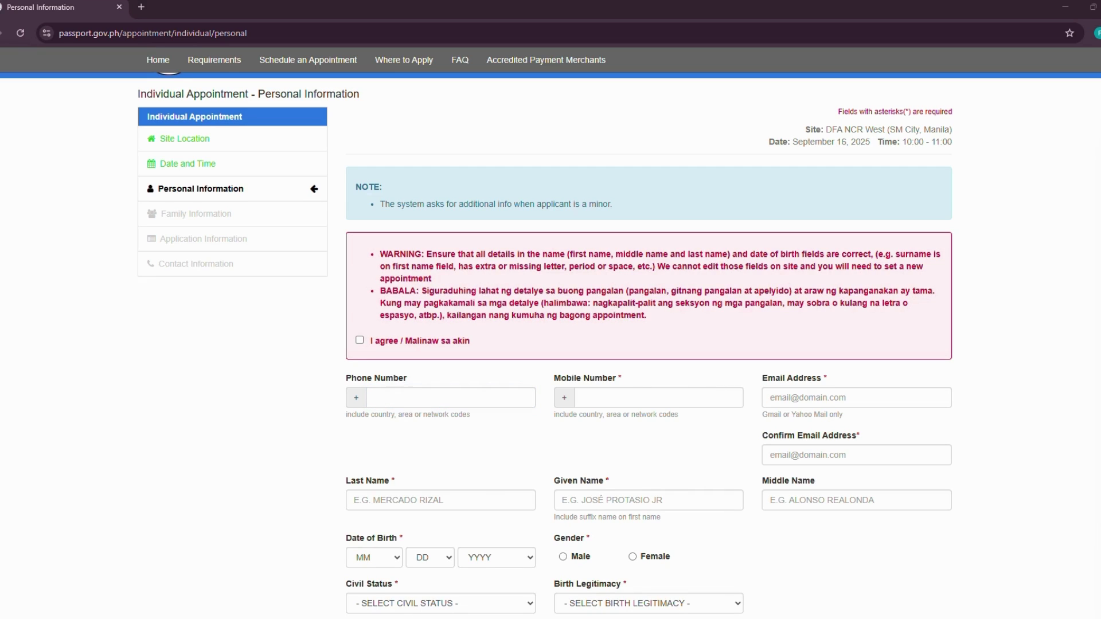
pyautogui.click(438, 405)
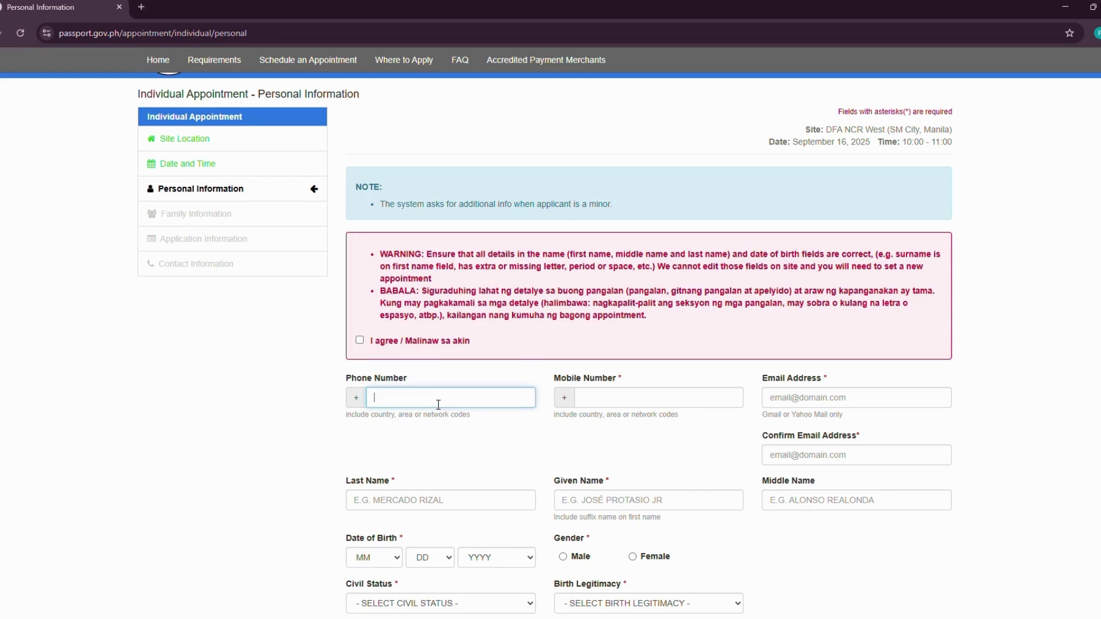
pyautogui.hotkey('ctrl', 'v')
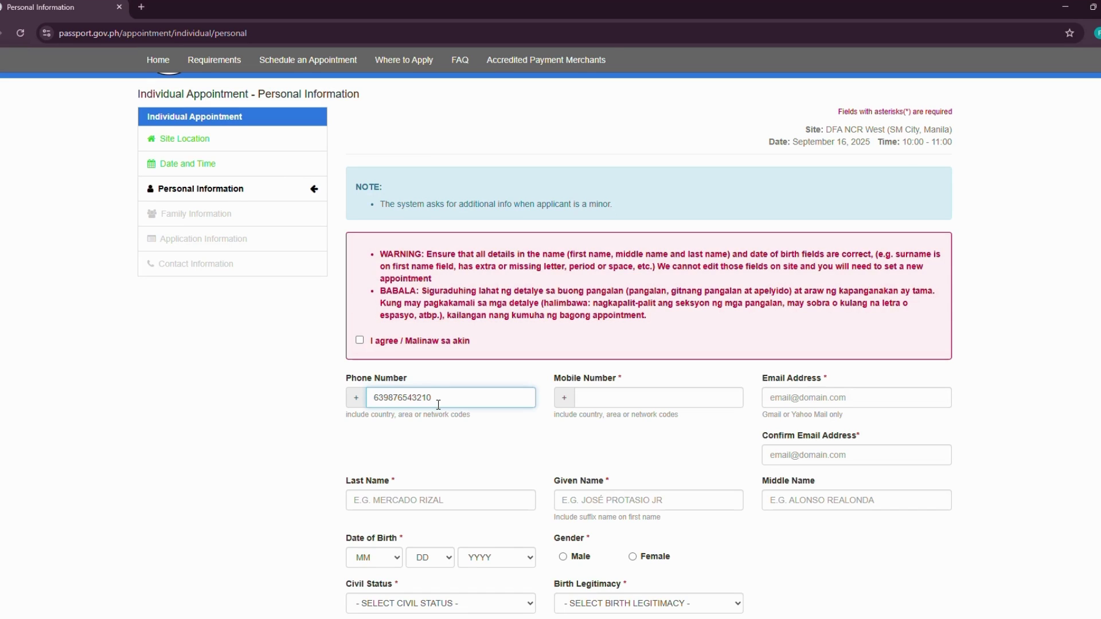
pyautogui.click(639, 401)
pyautogui.hotkey('ctrl', 'v')
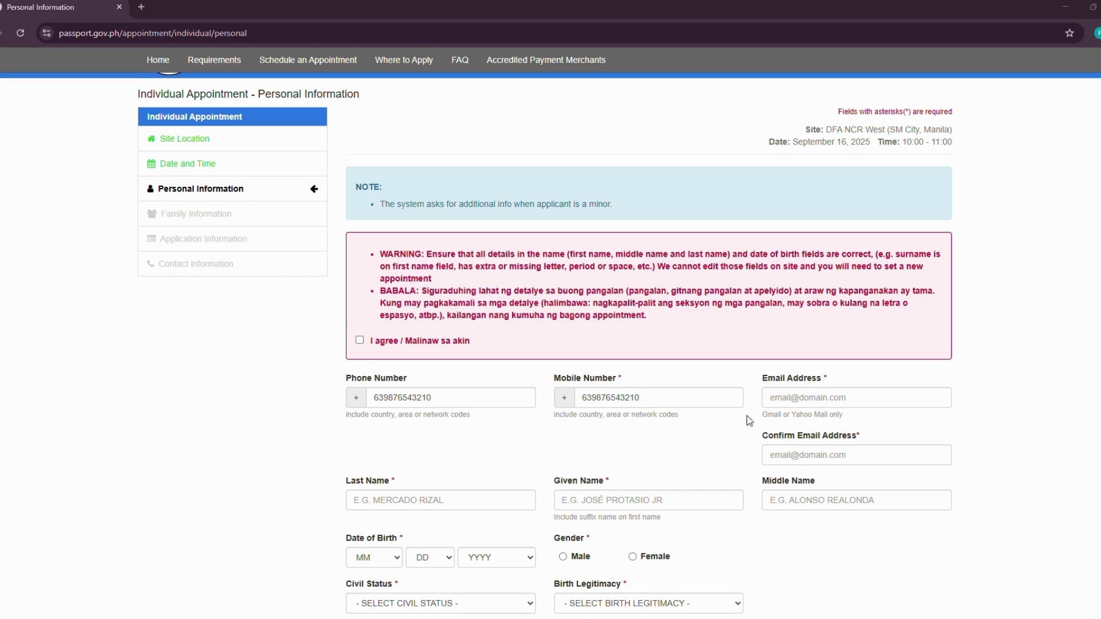
# - Enter the sample Gmail address in both Email Address and Confirm Email Address
pyautogui.click(789, 396)
pyautogui.hotkey('ctrl', 'v')
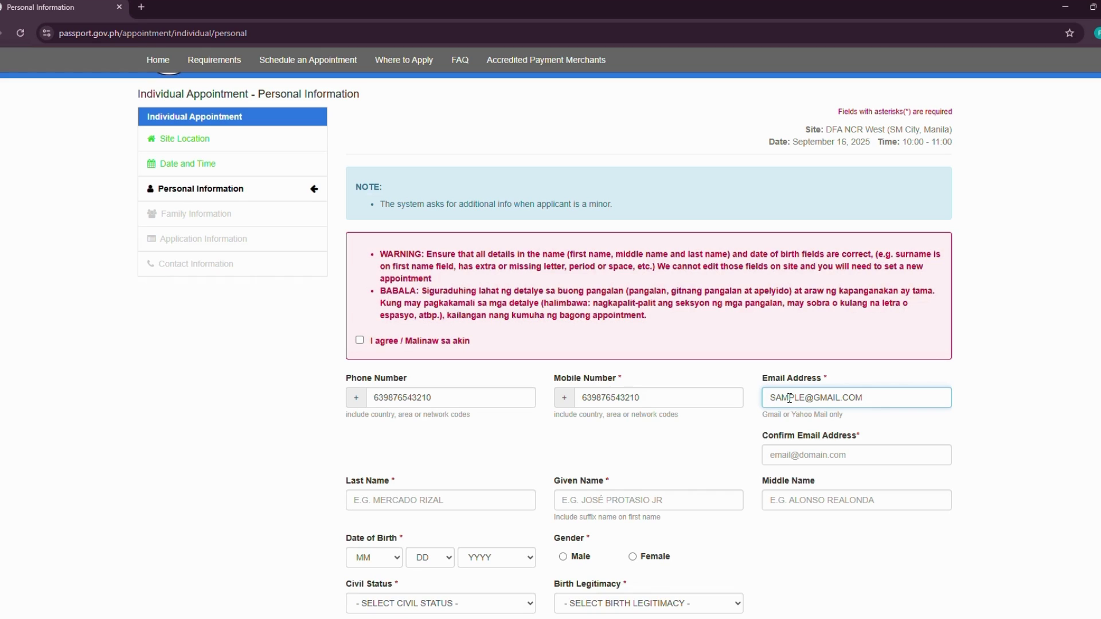
pyautogui.click(779, 456)
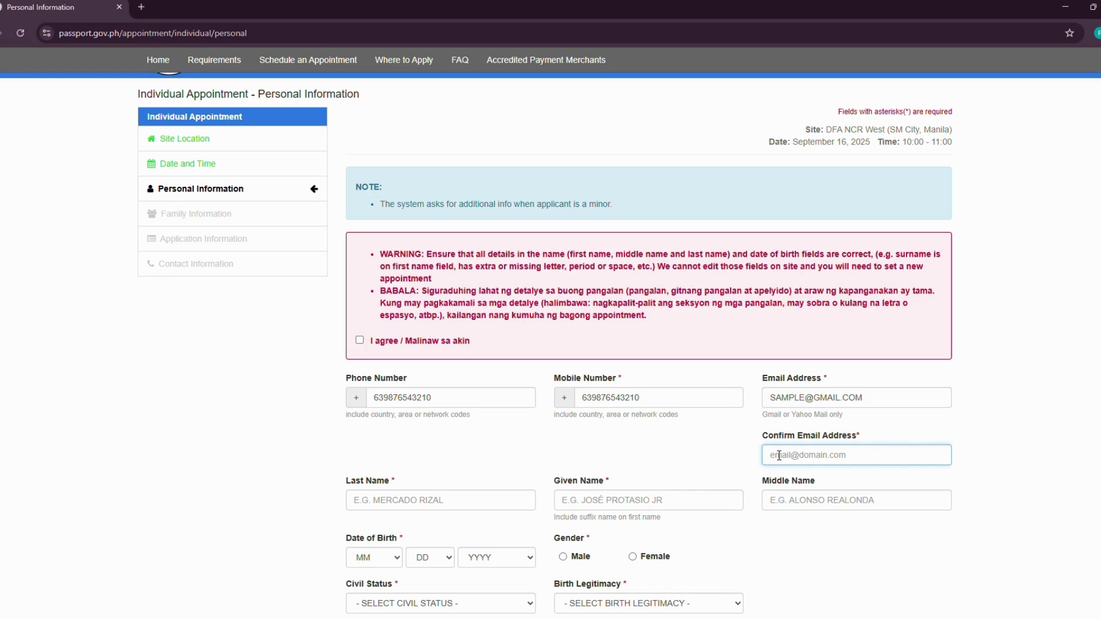
pyautogui.write('SAMPLE@GMAIL.COM')
pyautogui.click(437, 504)
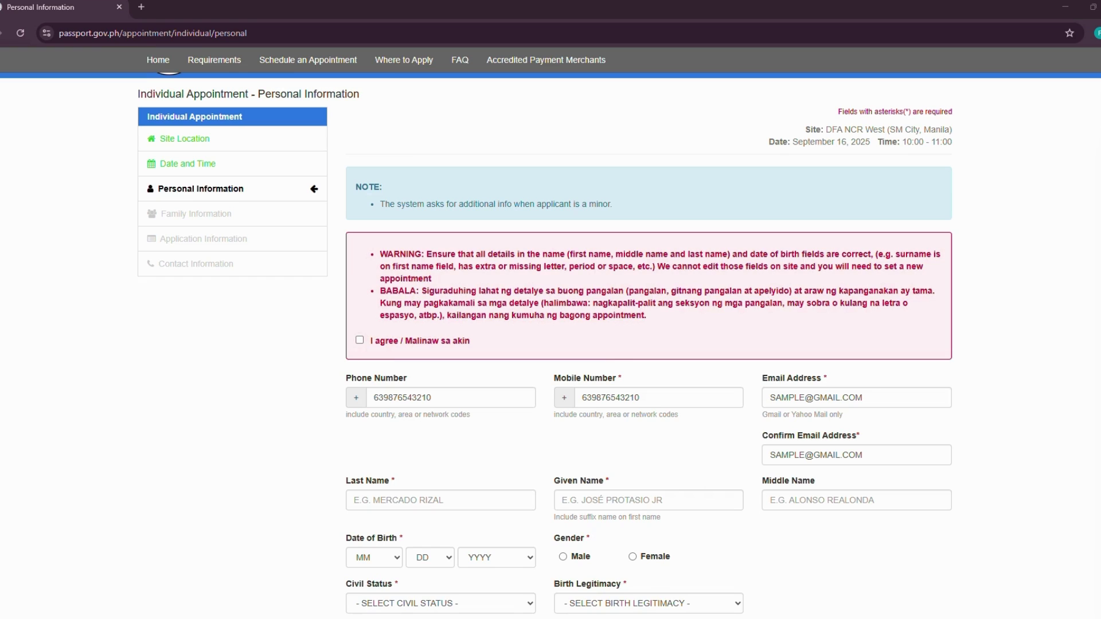
# - Type the applicant's sample surname, given name and middle name into the three name boxes
pyautogui.click(455, 499)
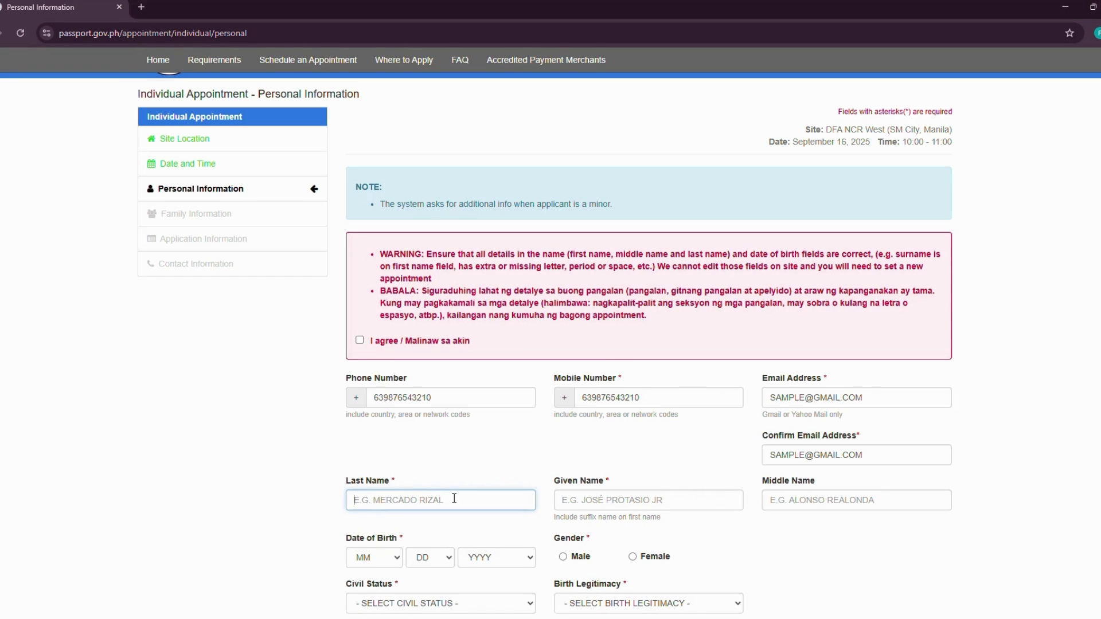
pyautogui.write('DELA CRUZ')
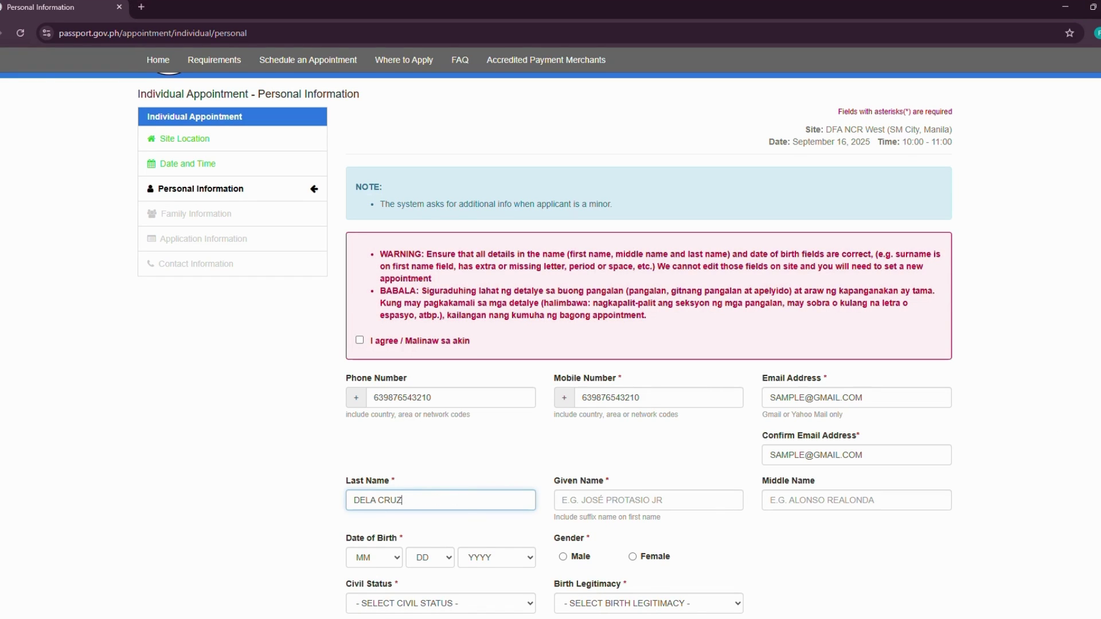
pyautogui.click(583, 500)
pyautogui.write('JUAN')
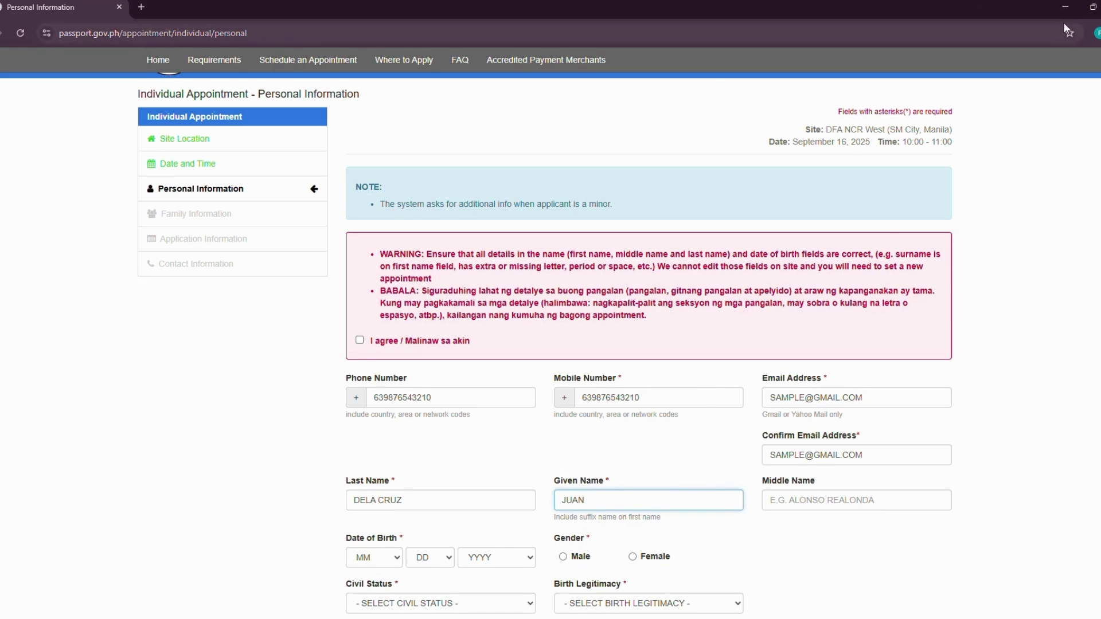
pyautogui.click(466, 502)
pyautogui.click(616, 499)
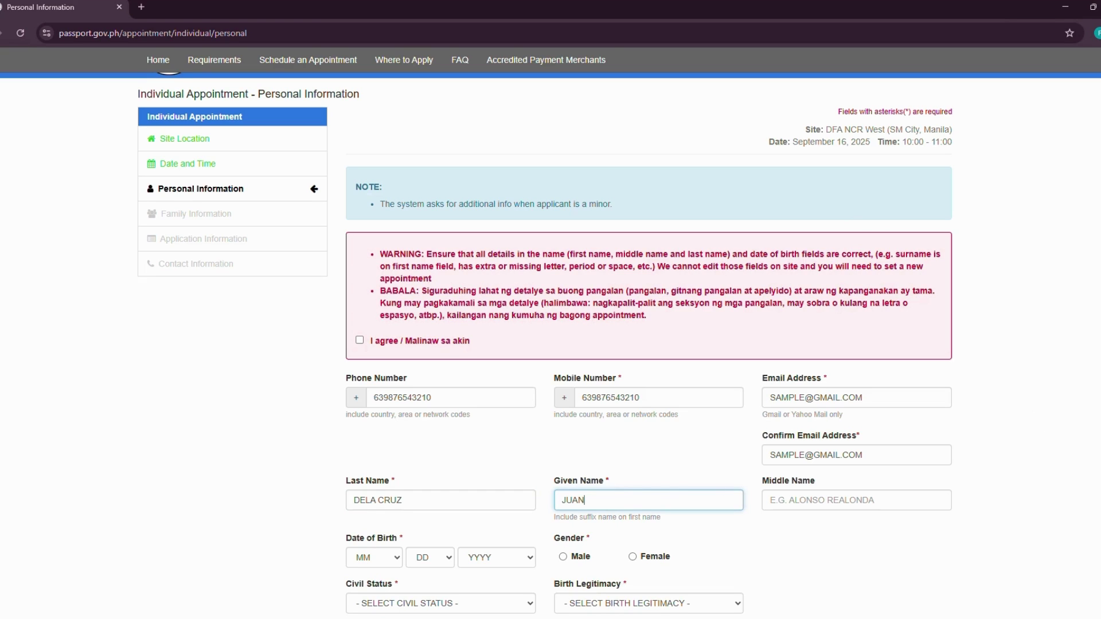
pyautogui.hotkey('alt', 'Tab')
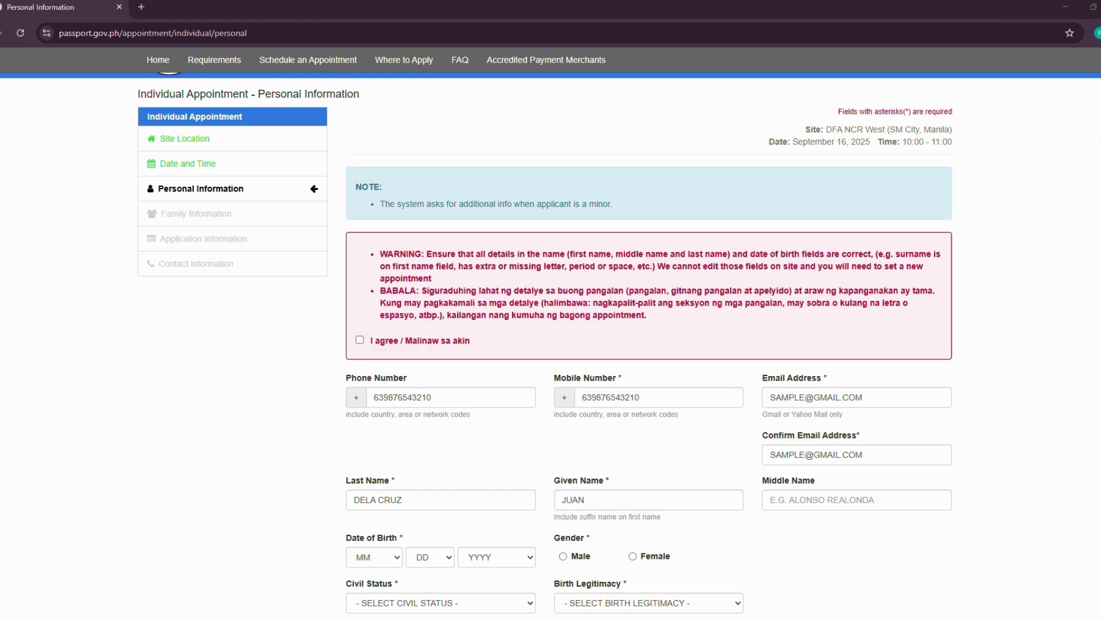
pyautogui.click(777, 500)
pyautogui.write('ALONZO')
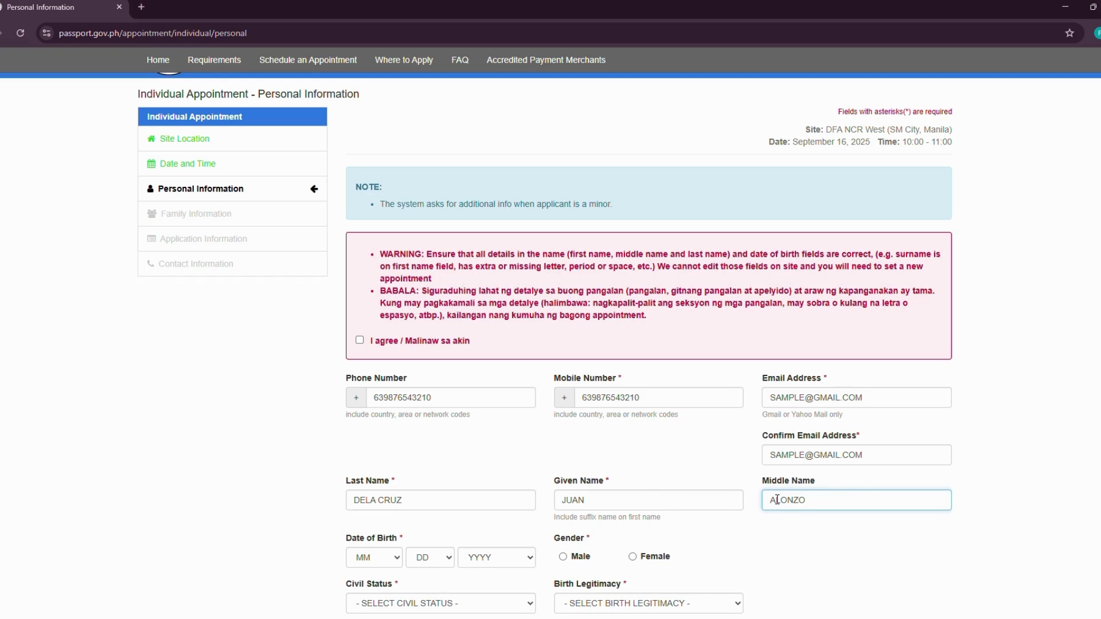
pyautogui.click(728, 532)
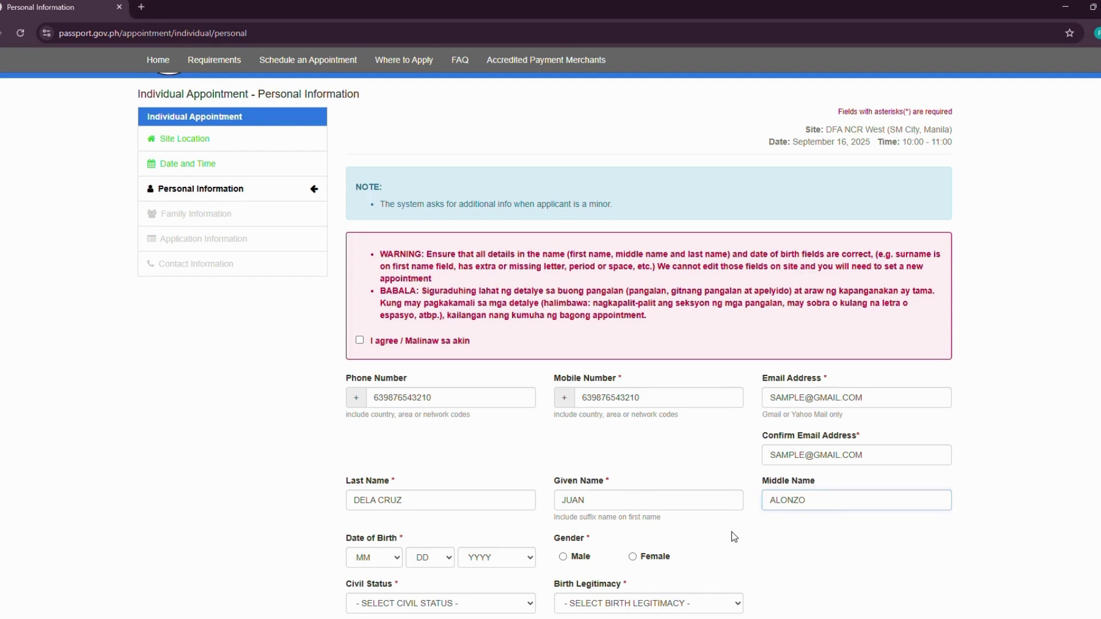
pyautogui.scroll(-1, 735, 537)
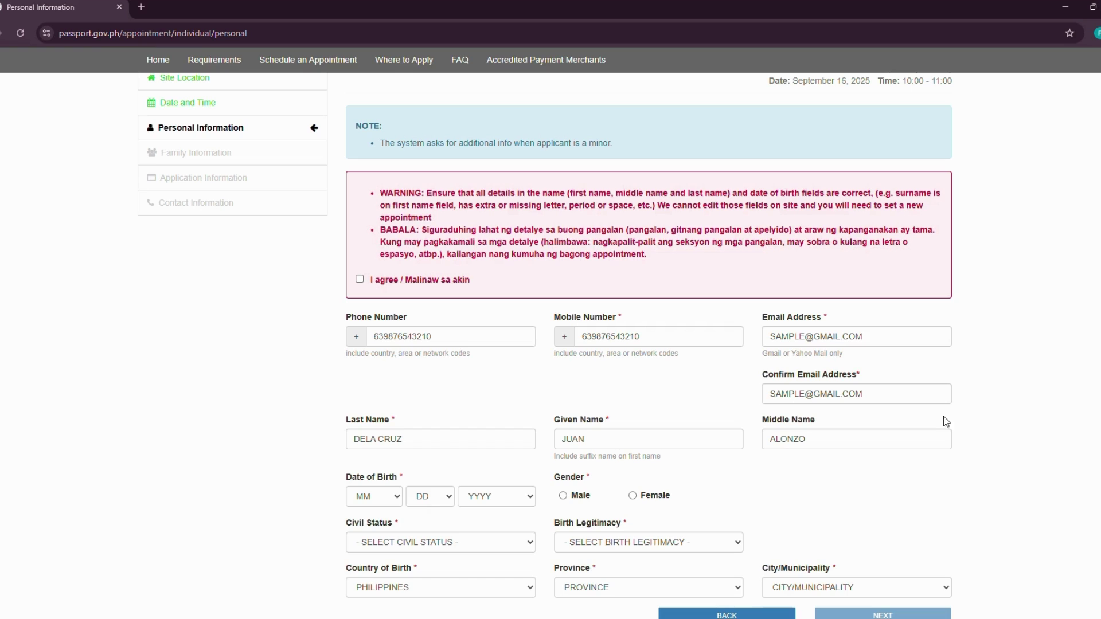
pyautogui.click(397, 498)
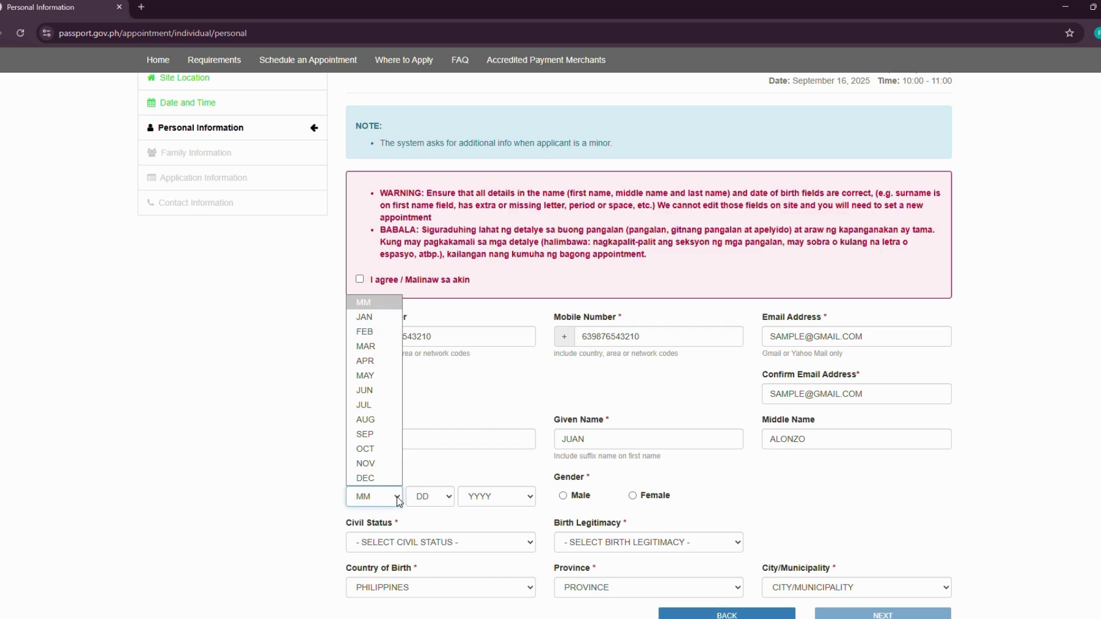
pyautogui.click(380, 354)
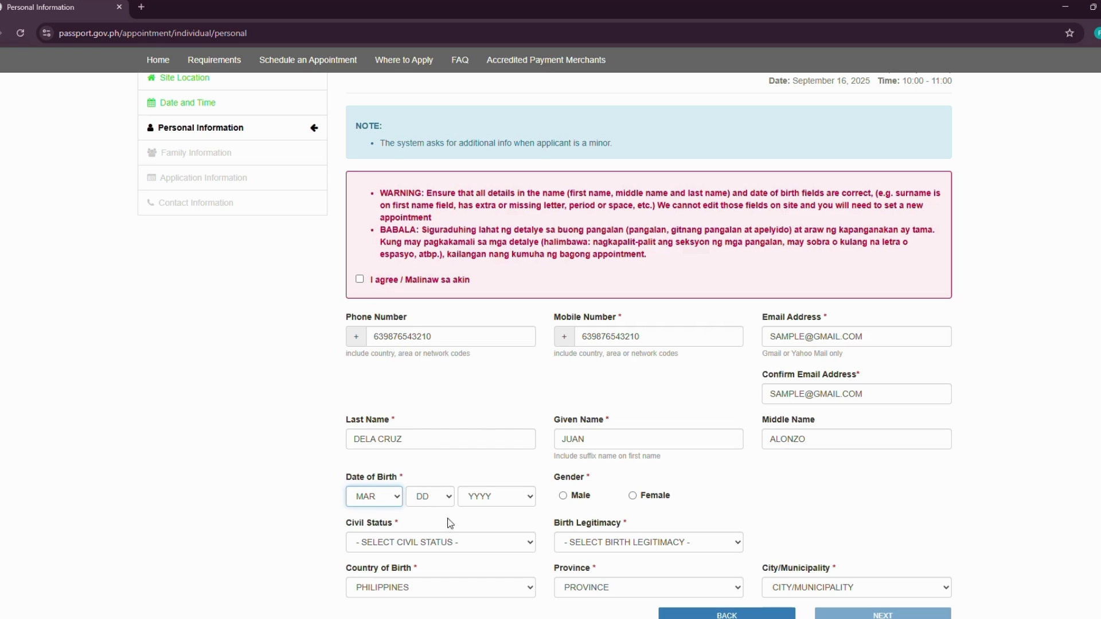
pyautogui.click(445, 499)
pyautogui.click(425, 308)
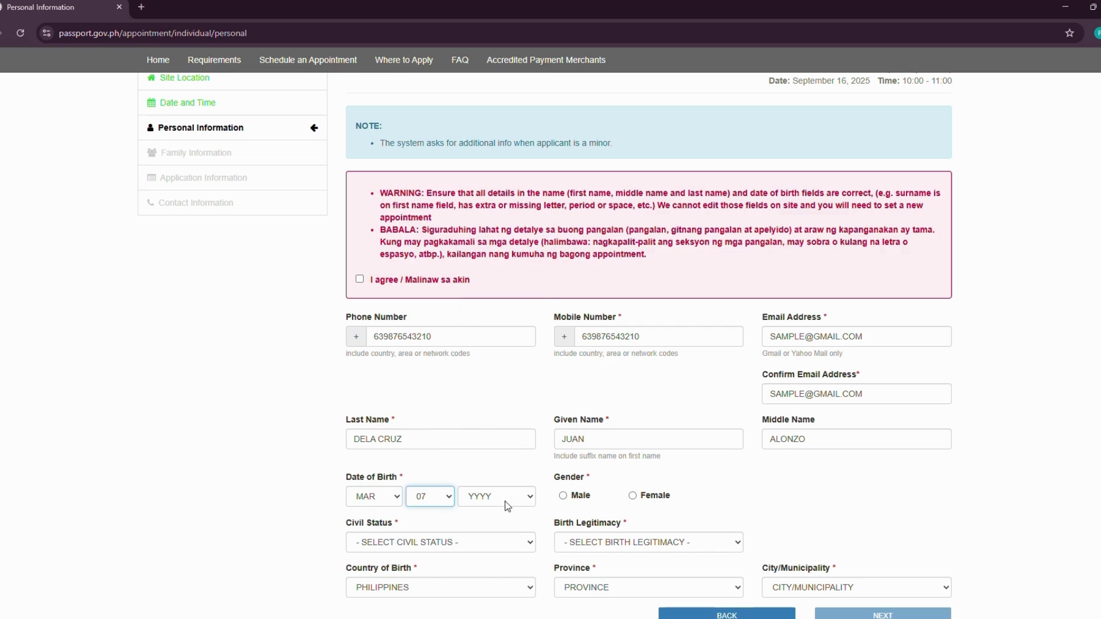
pyautogui.click(526, 498)
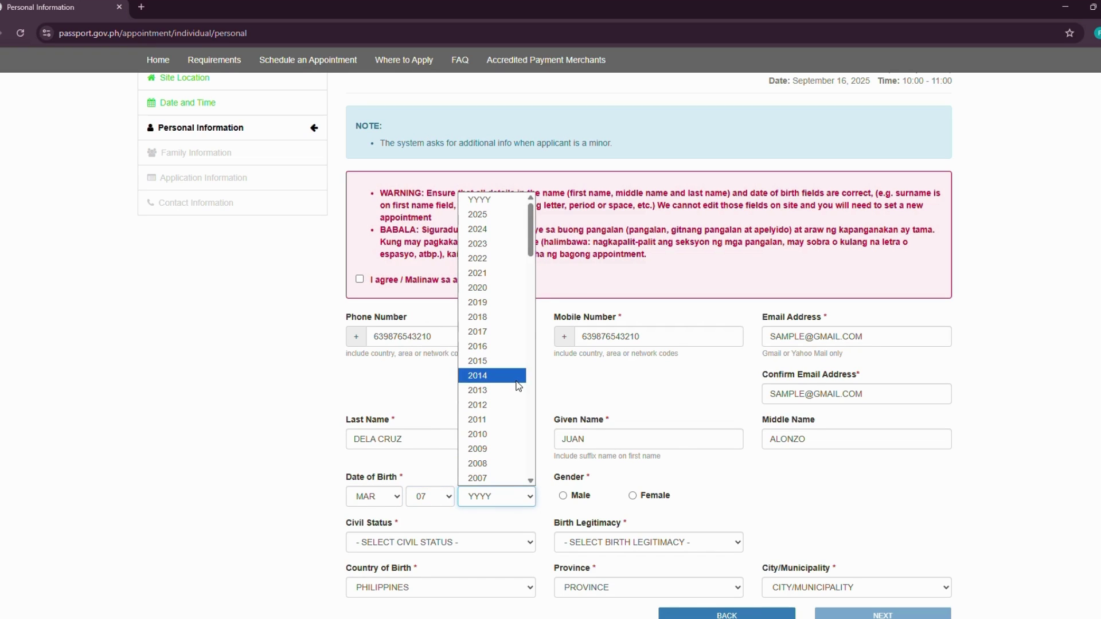
pyautogui.moveTo(530, 229); pyautogui.dragTo(515, 338)
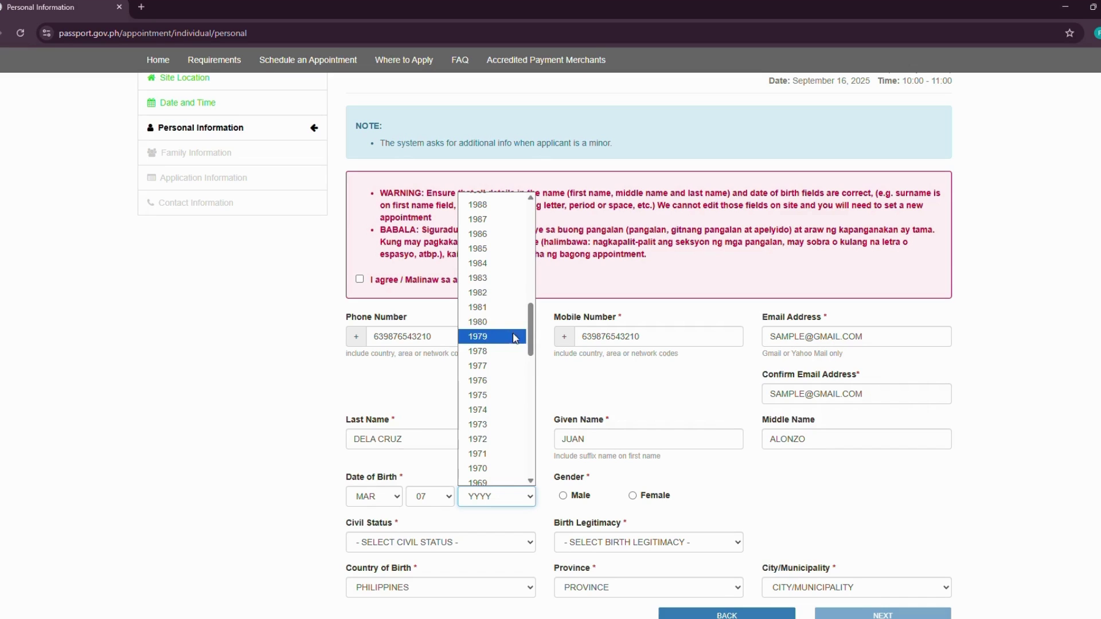
pyautogui.click(491, 279)
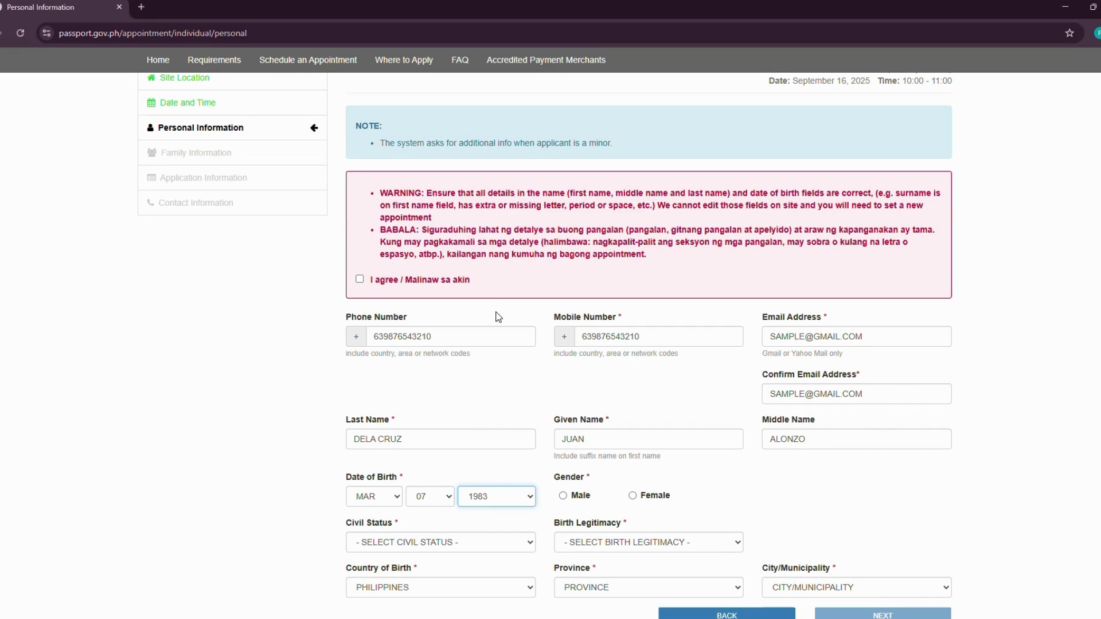
pyautogui.click(575, 502)
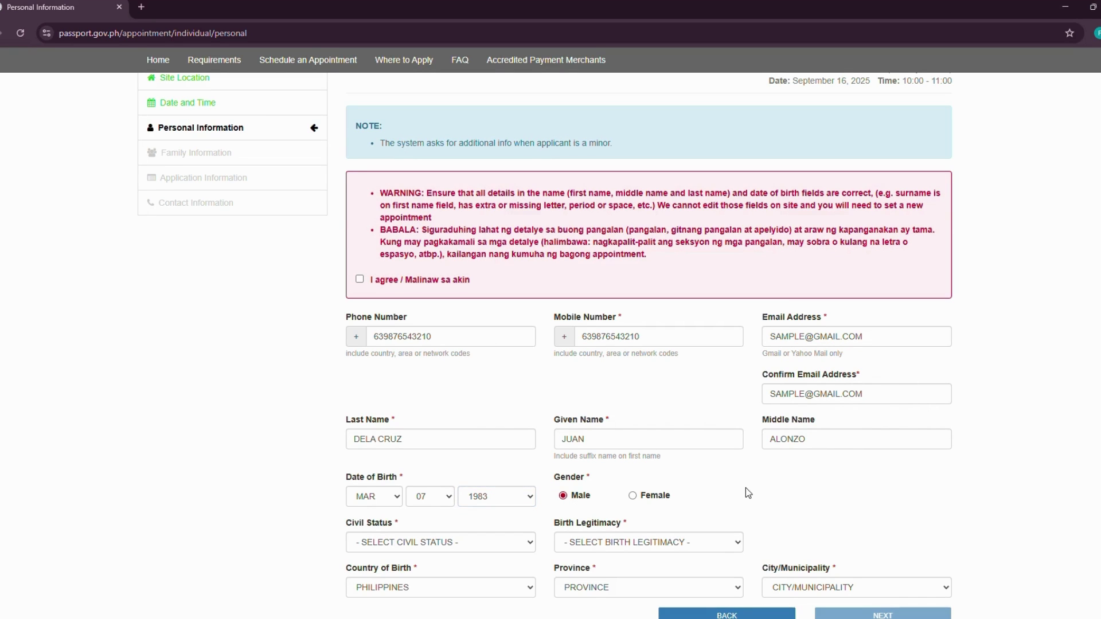
# - Set civil status to SINGLE and birth legitimacy to LEGITIMATE
pyautogui.scroll(-1, 746, 488)
pyautogui.click(532, 486)
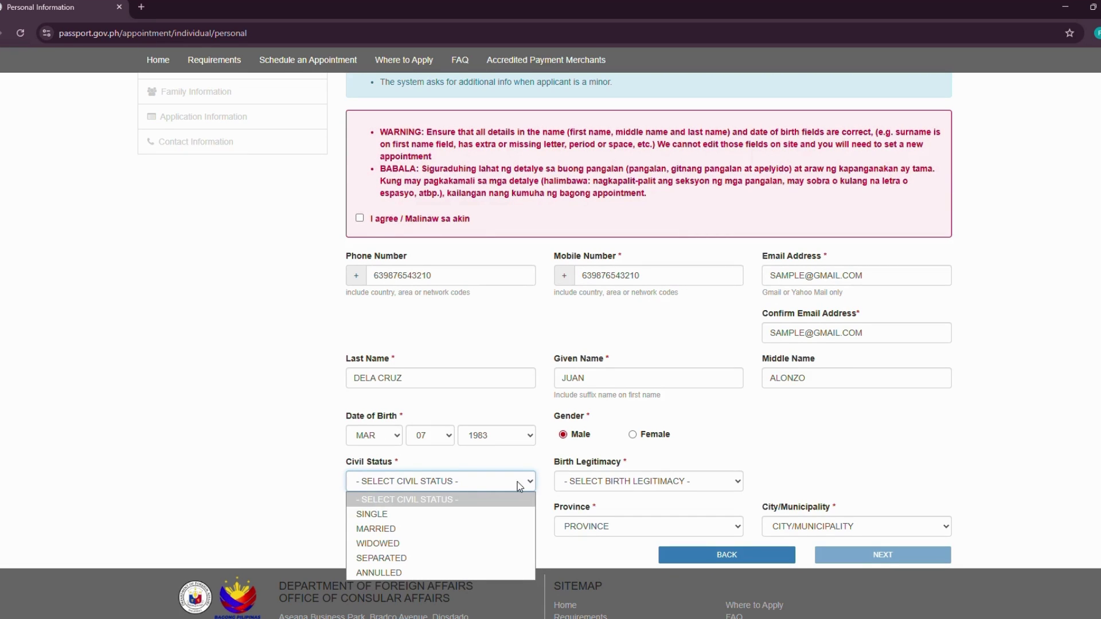
pyautogui.click(445, 517)
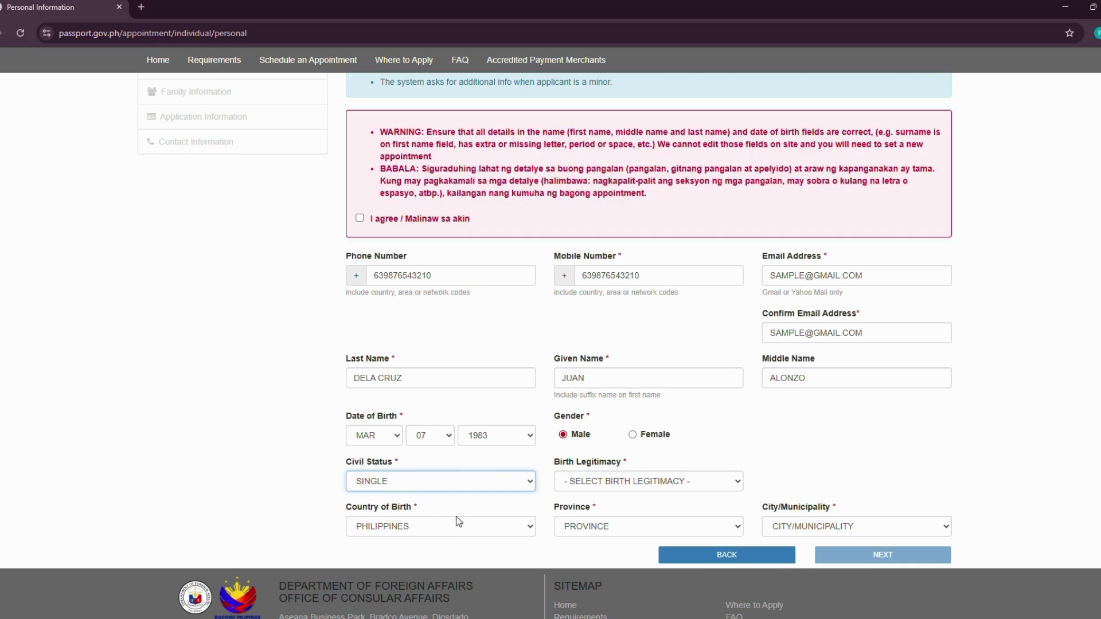
pyautogui.click(730, 483)
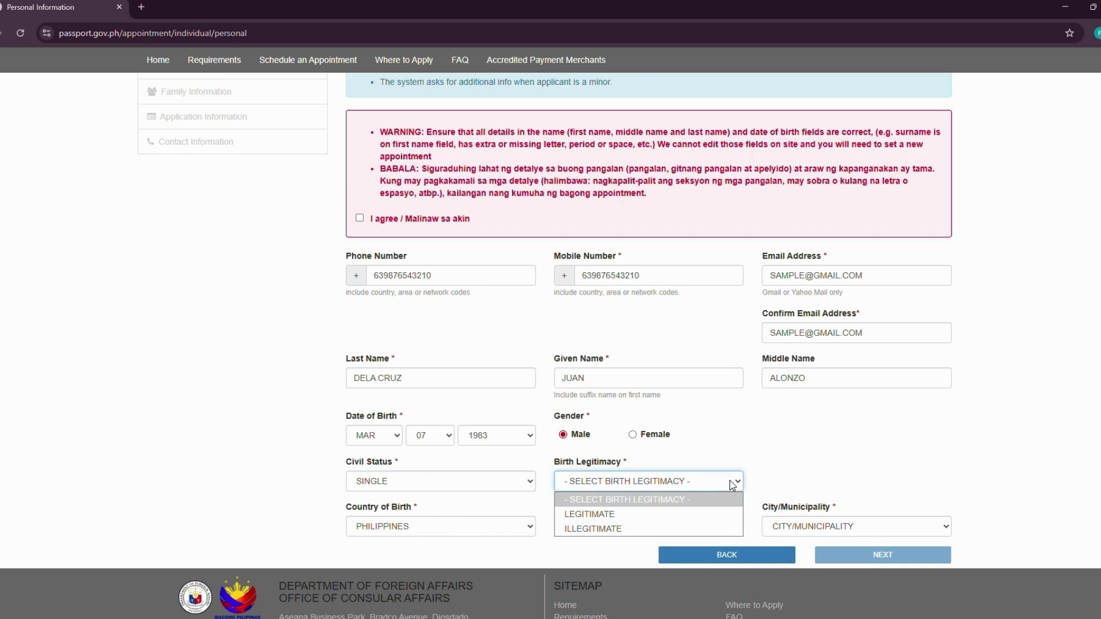
pyautogui.click(604, 514)
# - Set the place of birth to QUEZON CITY, METRO MANILA
pyautogui.scroll(-1, 791, 433)
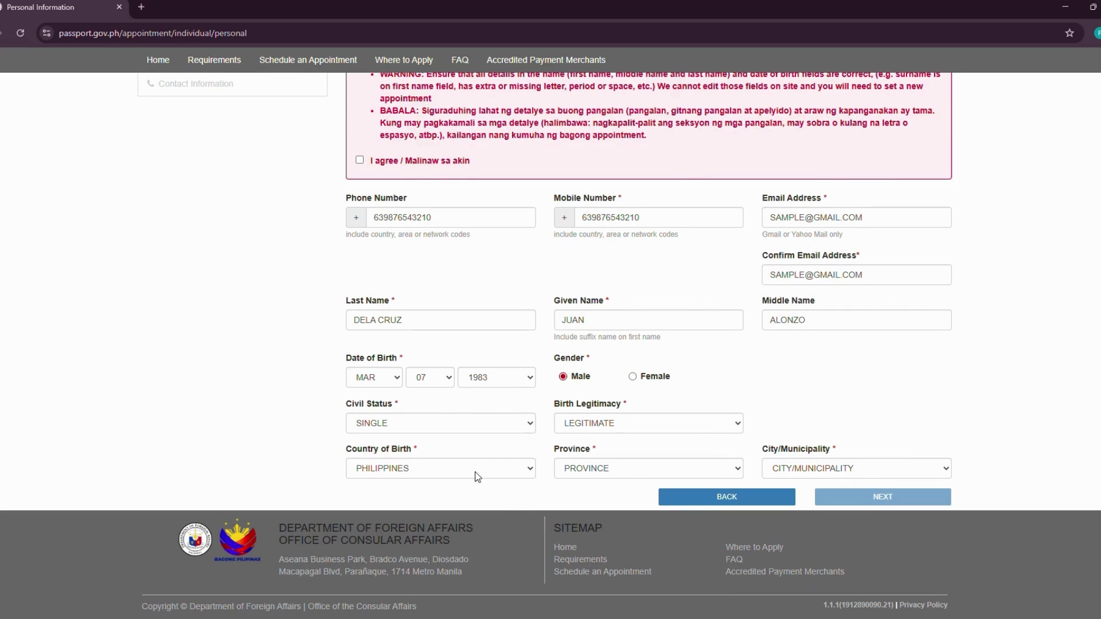
pyautogui.click(738, 472)
pyautogui.scroll(-1, 675, 373)
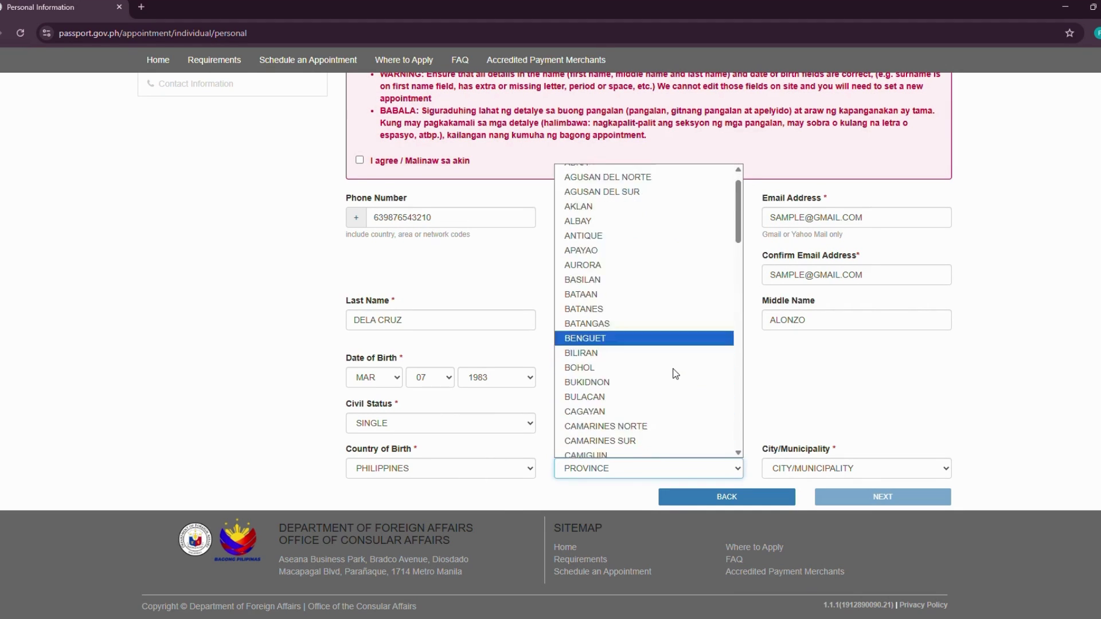
pyautogui.scroll(-8, 676, 374)
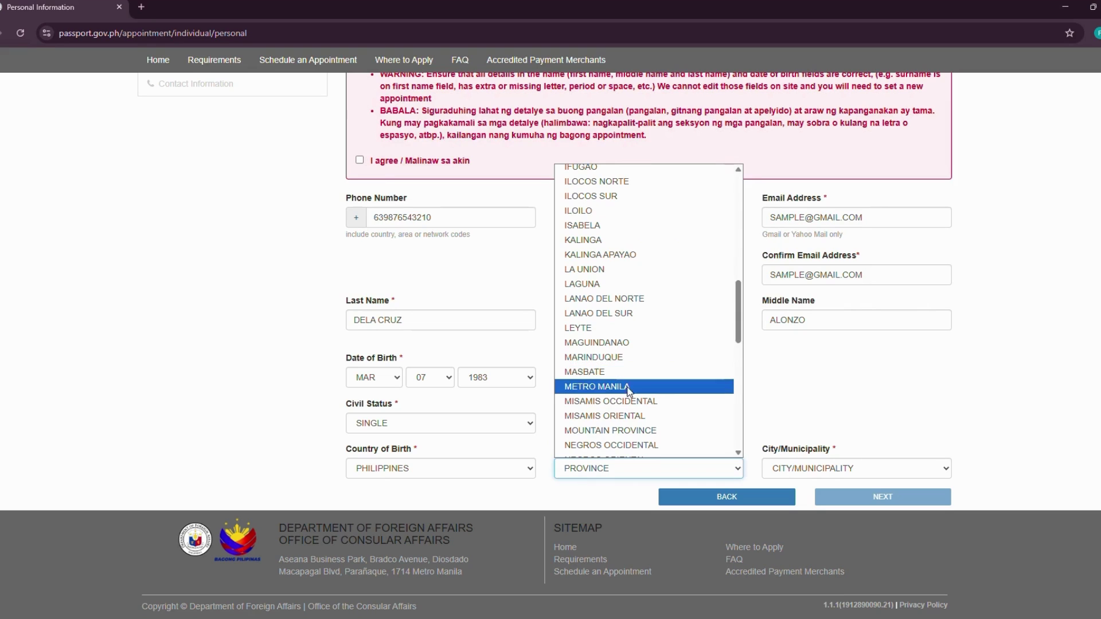
pyautogui.click(629, 389)
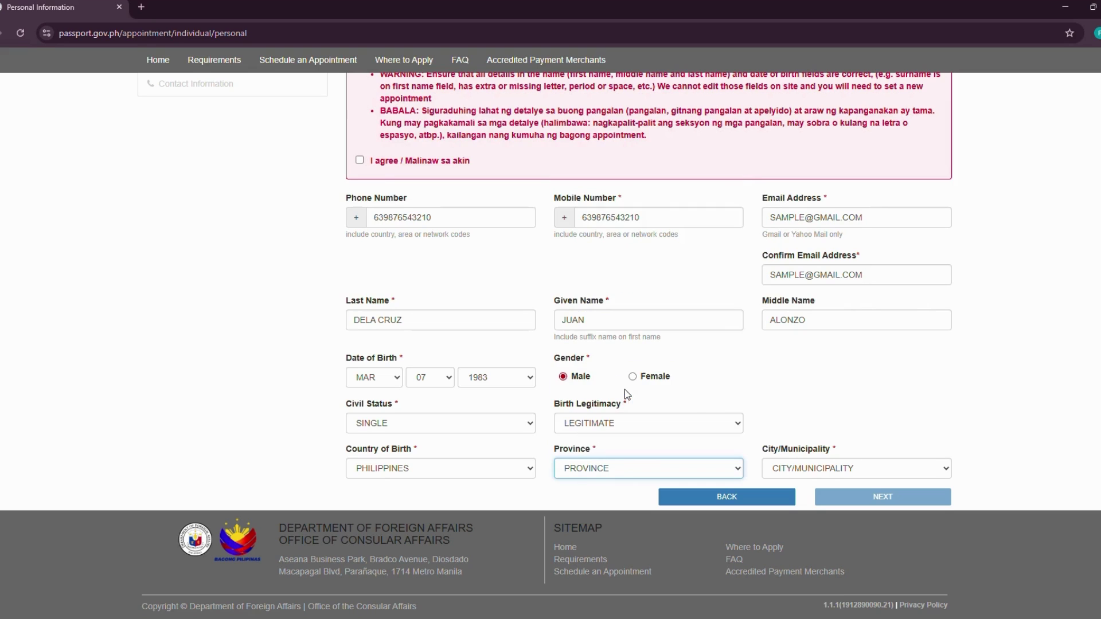
pyautogui.click(941, 472)
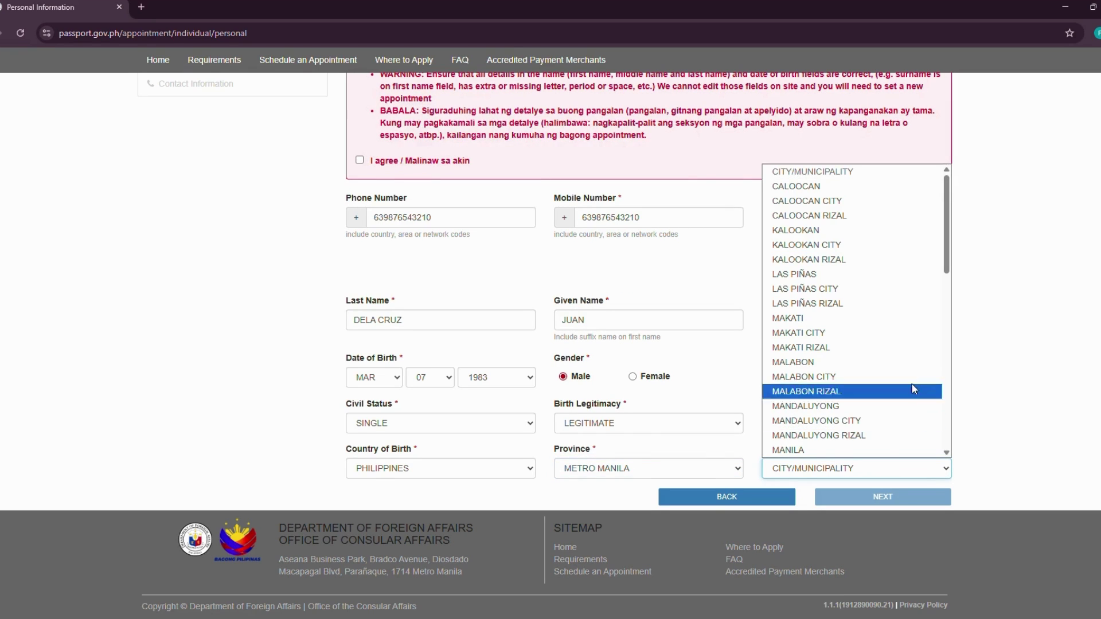
pyautogui.scroll(-5, 902, 383)
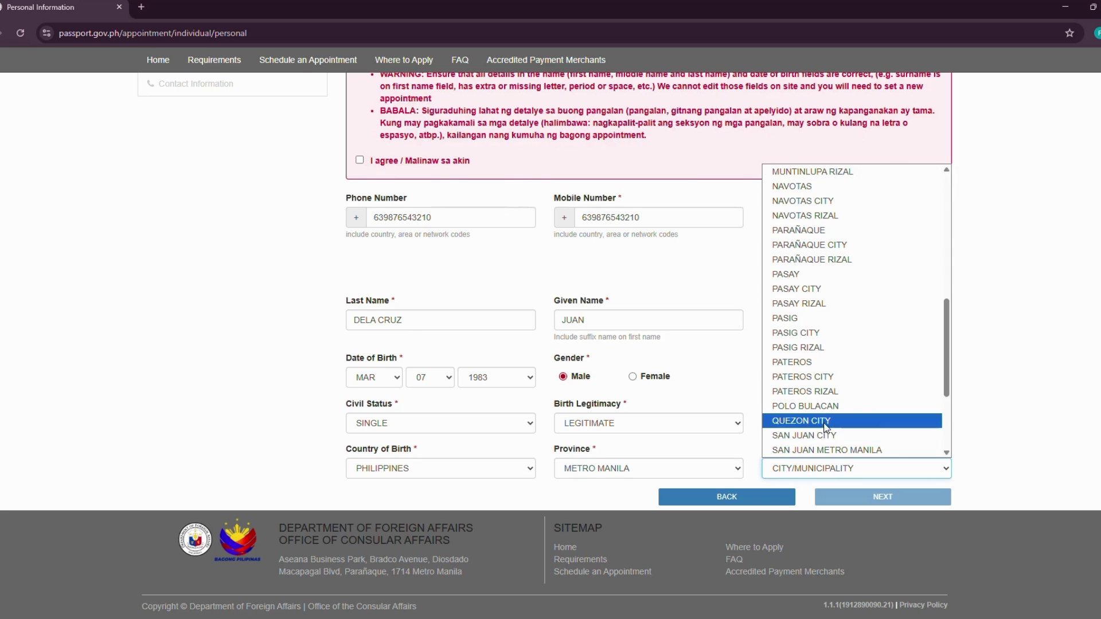
pyautogui.click(782, 421)
pyautogui.click(984, 420)
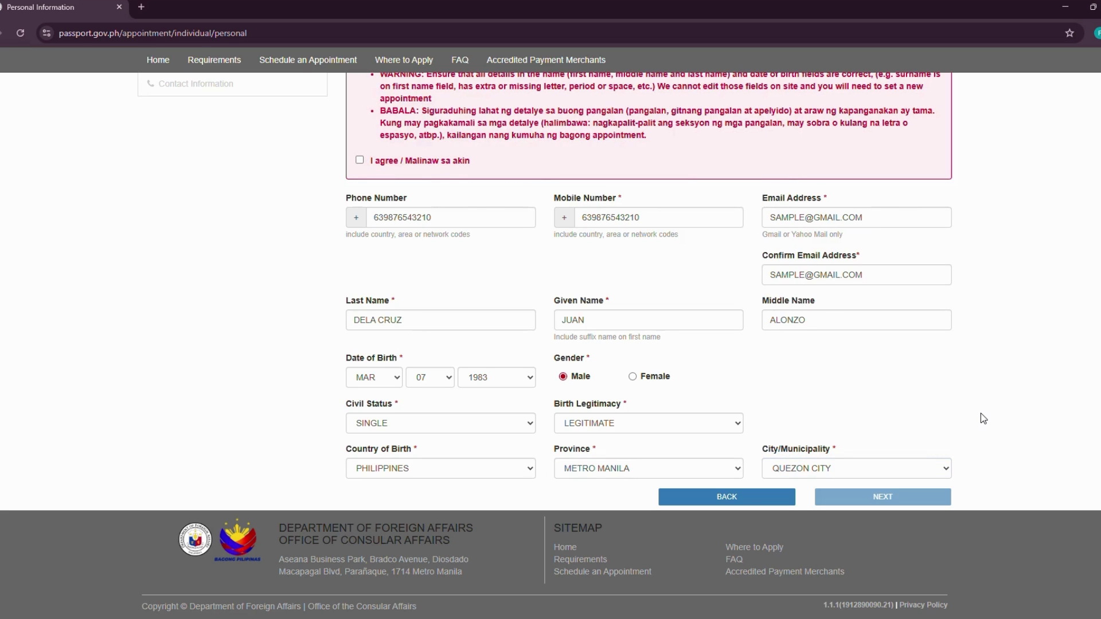
# - Agree to the name and birth date warning and continue to Family Information
pyautogui.scroll(2, 980, 414)
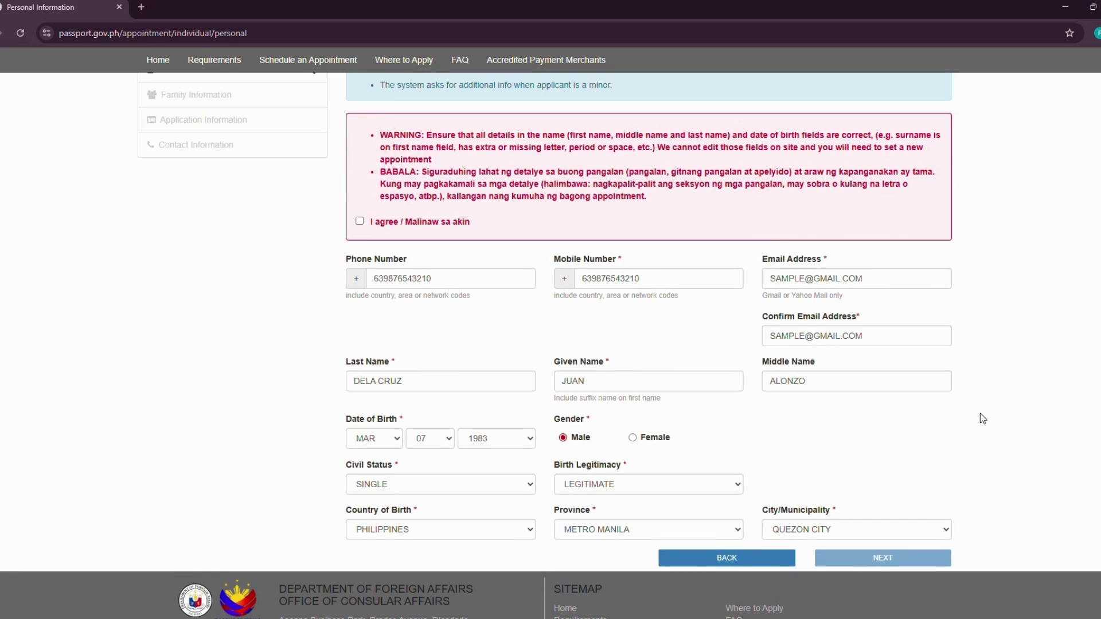
pyautogui.scroll(1, 982, 417)
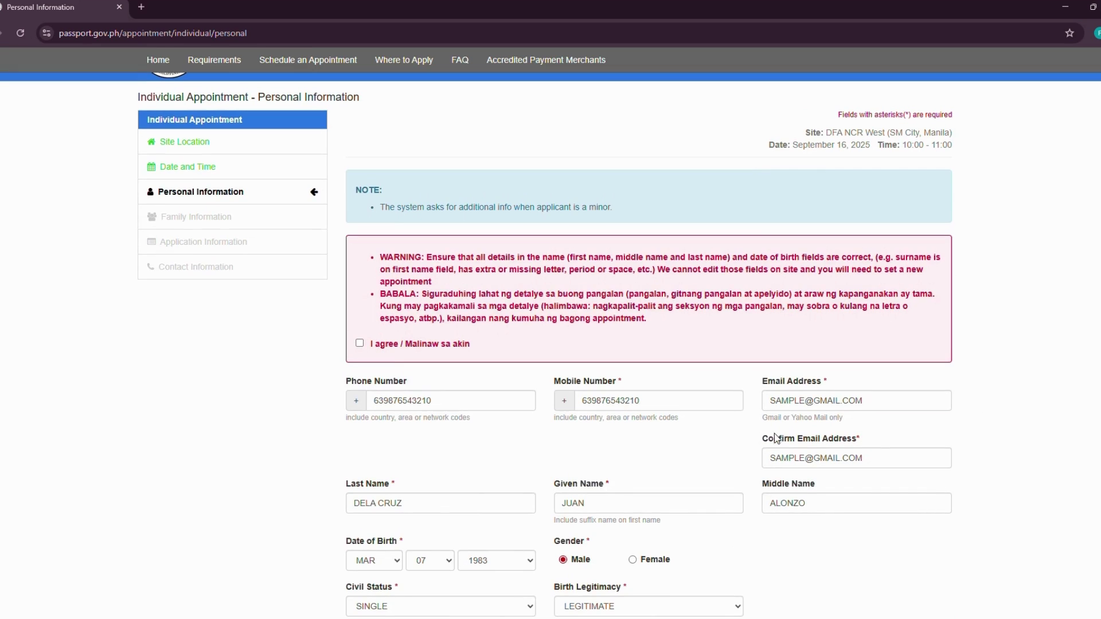
pyautogui.click(360, 345)
pyautogui.scroll(-3, 1012, 412)
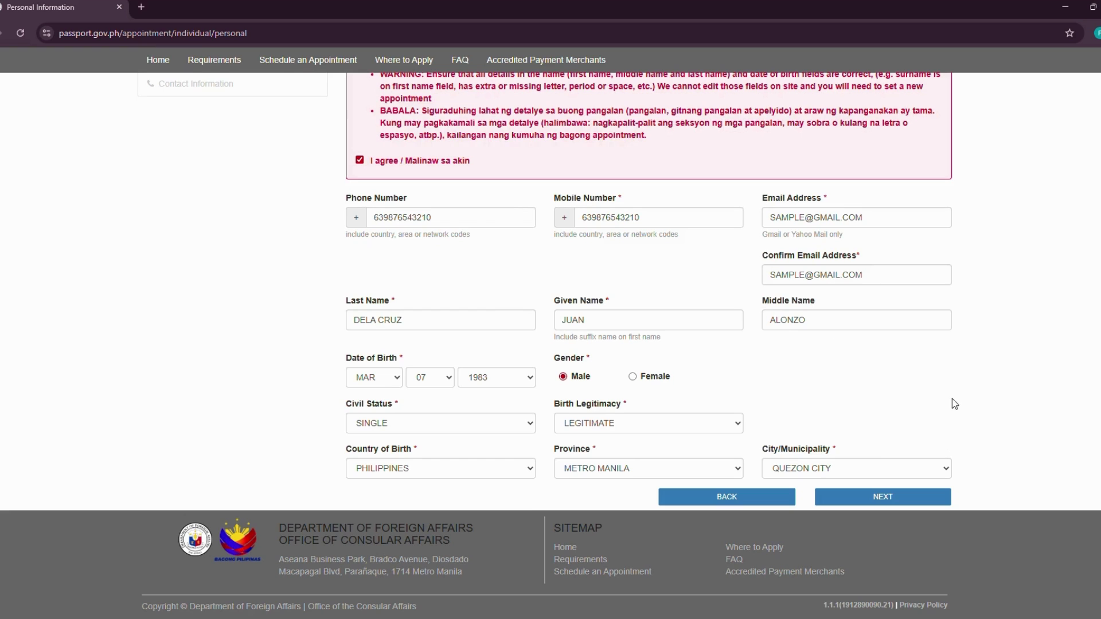
pyautogui.click(895, 505)
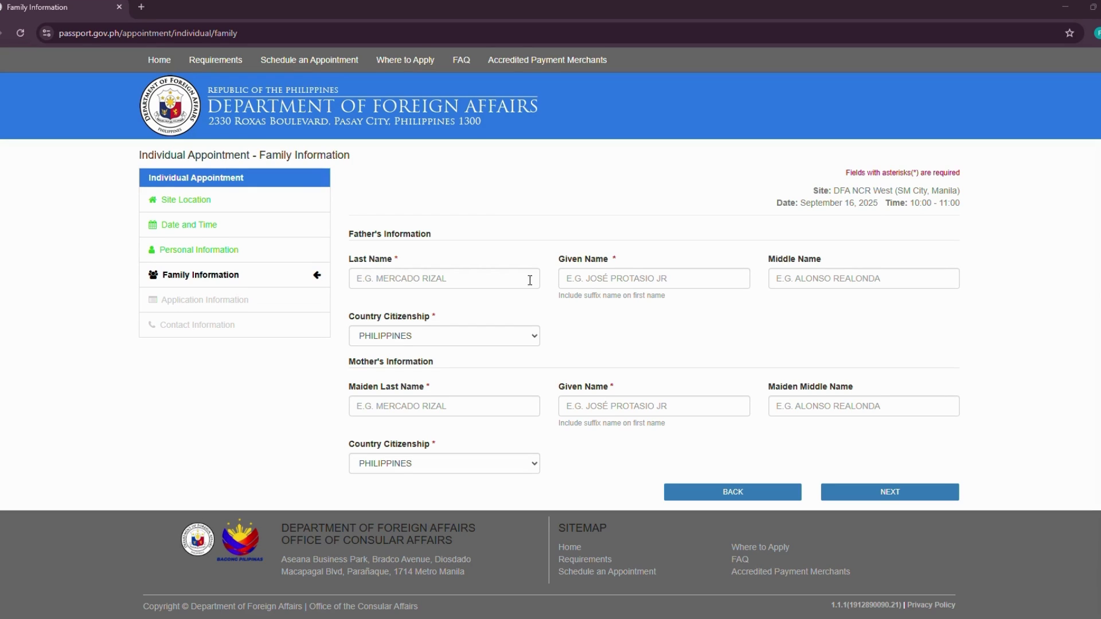
# - Enter the father's sample last, given and middle names
pyautogui.click(434, 277)
pyautogui.write('DELA CRUZ')
pyautogui.click(580, 278)
pyautogui.write('JOSE')
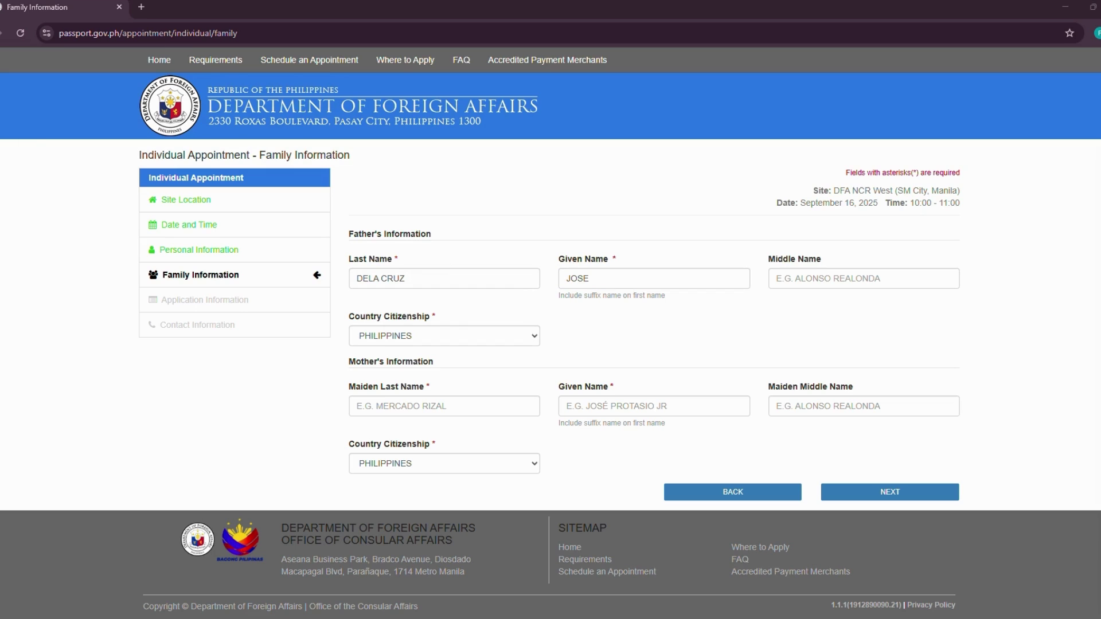
pyautogui.click(792, 277)
pyautogui.write('REALONDA')
# - Enter the mother's maiden last, given and middle names, then proceed to Application Information
pyautogui.click(394, 406)
pyautogui.write('MAYO')
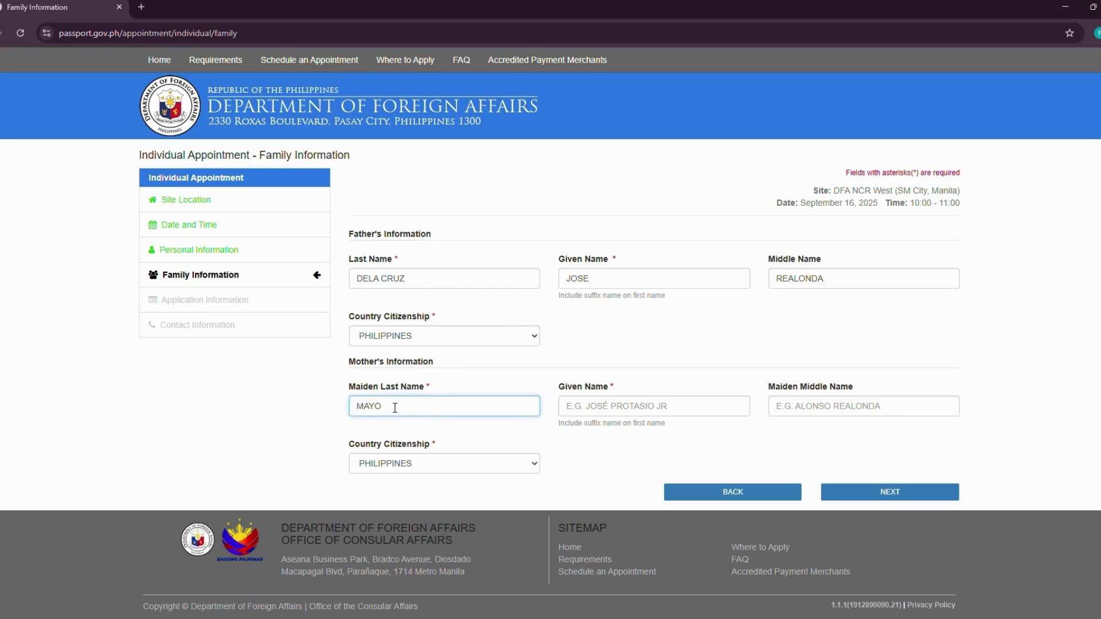
pyautogui.click(643, 406)
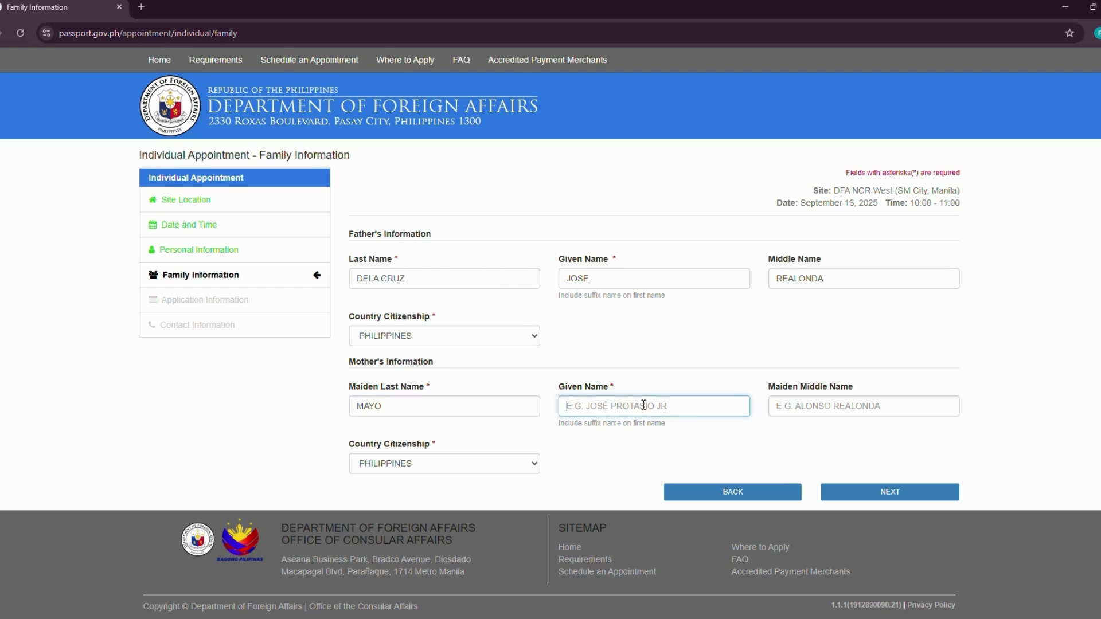
pyautogui.write('MARIA')
pyautogui.press('Tab')
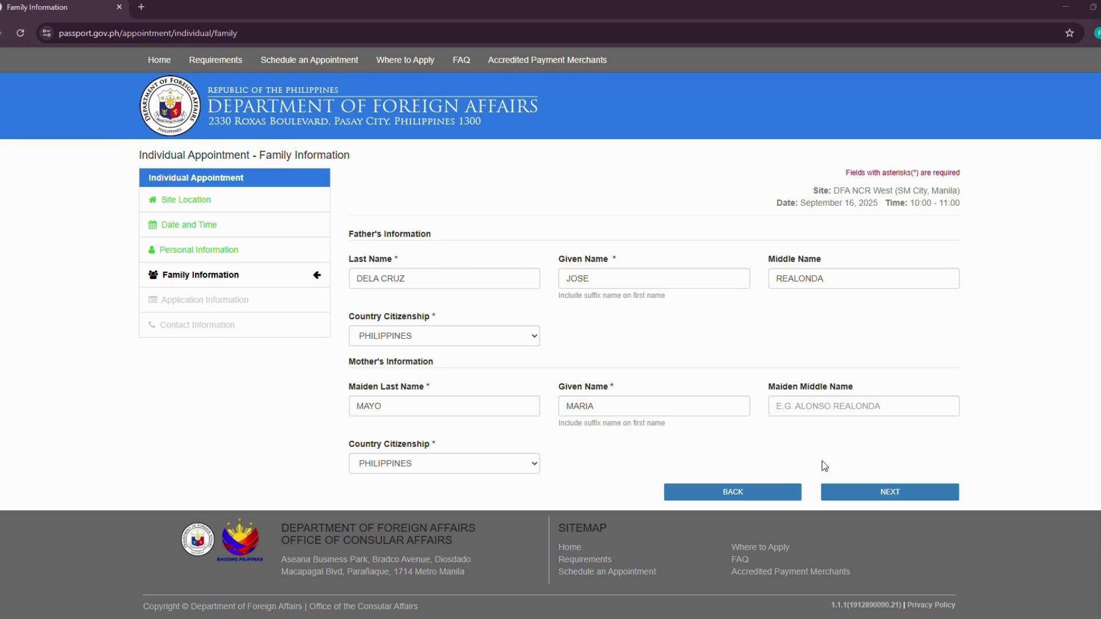
pyautogui.click(789, 409)
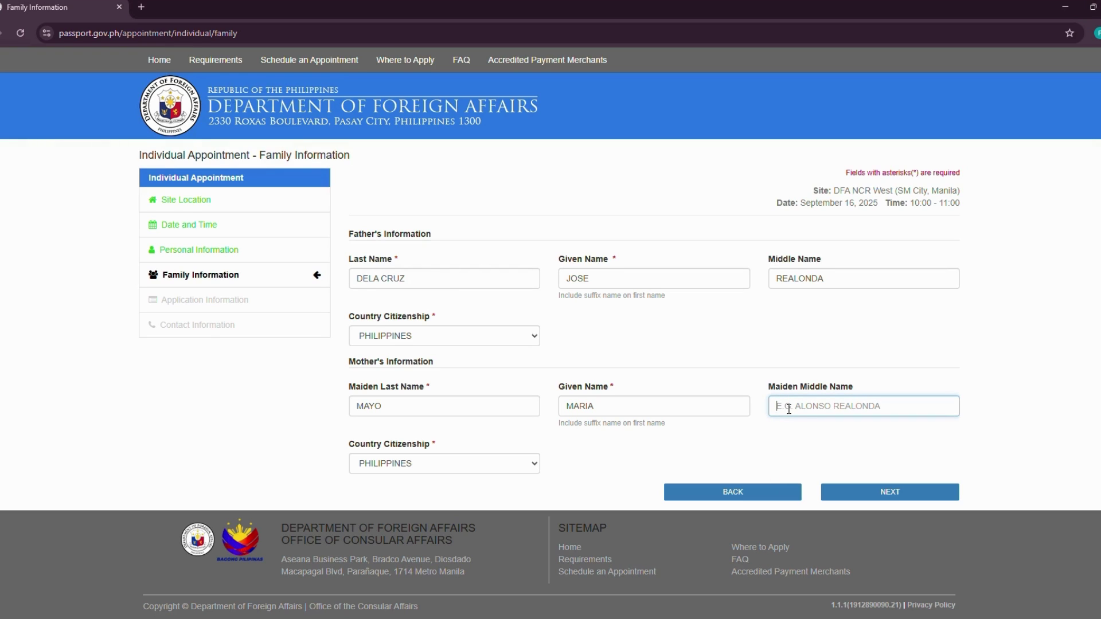
pyautogui.moveTo(384, 409); pyautogui.dragTo(346, 410)
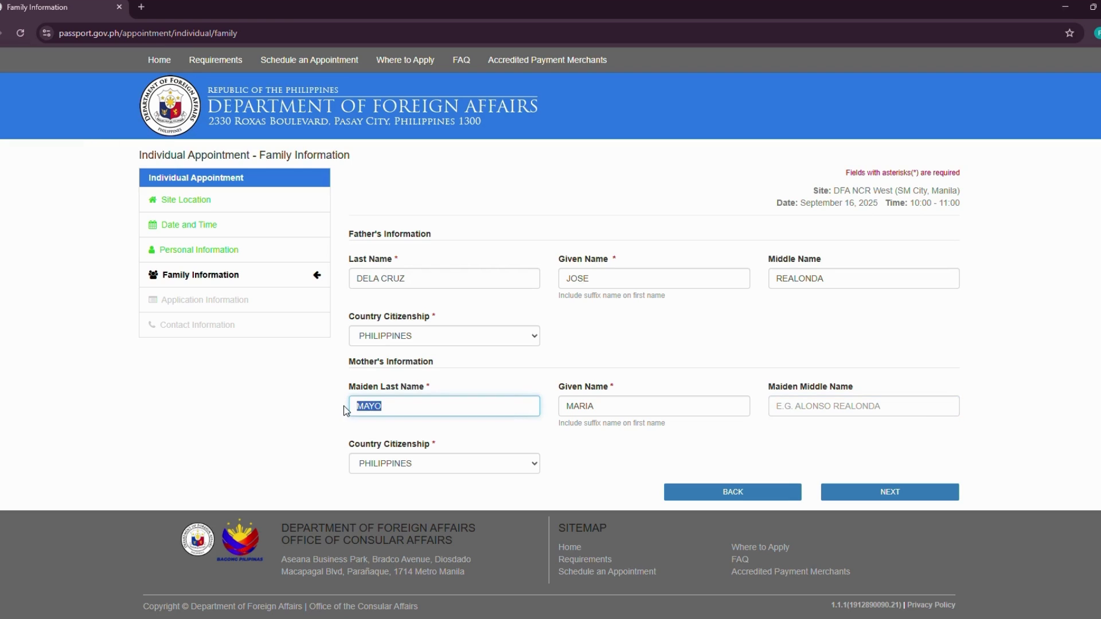
pyautogui.write('ALONZO')
pyautogui.click(796, 404)
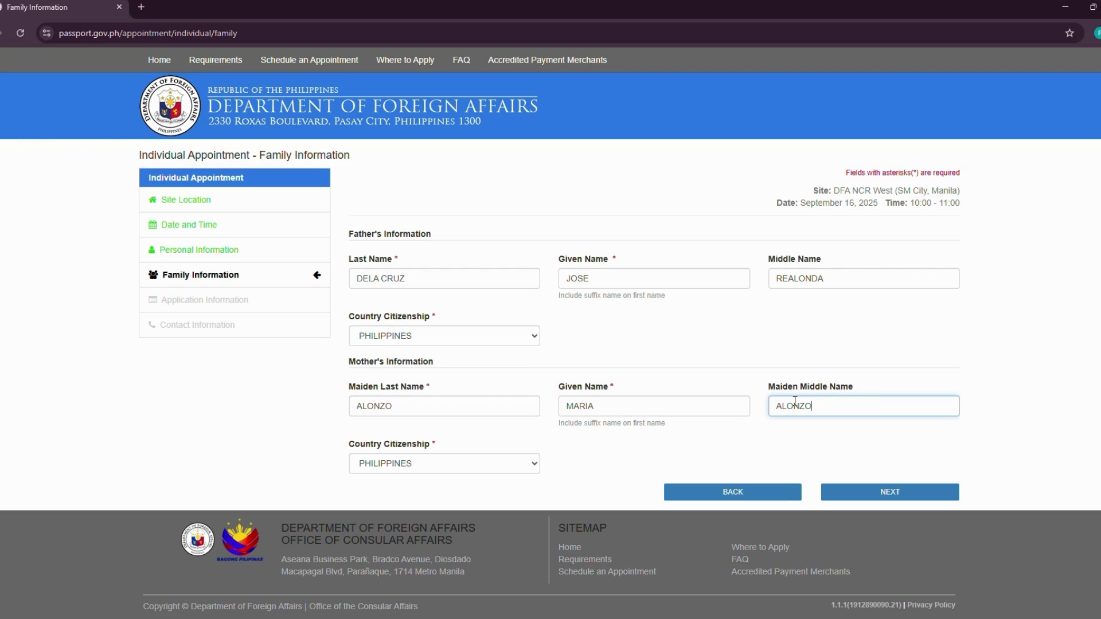
pyautogui.doubleClick(796, 405)
pyautogui.write('MAYO')
pyautogui.click(699, 456)
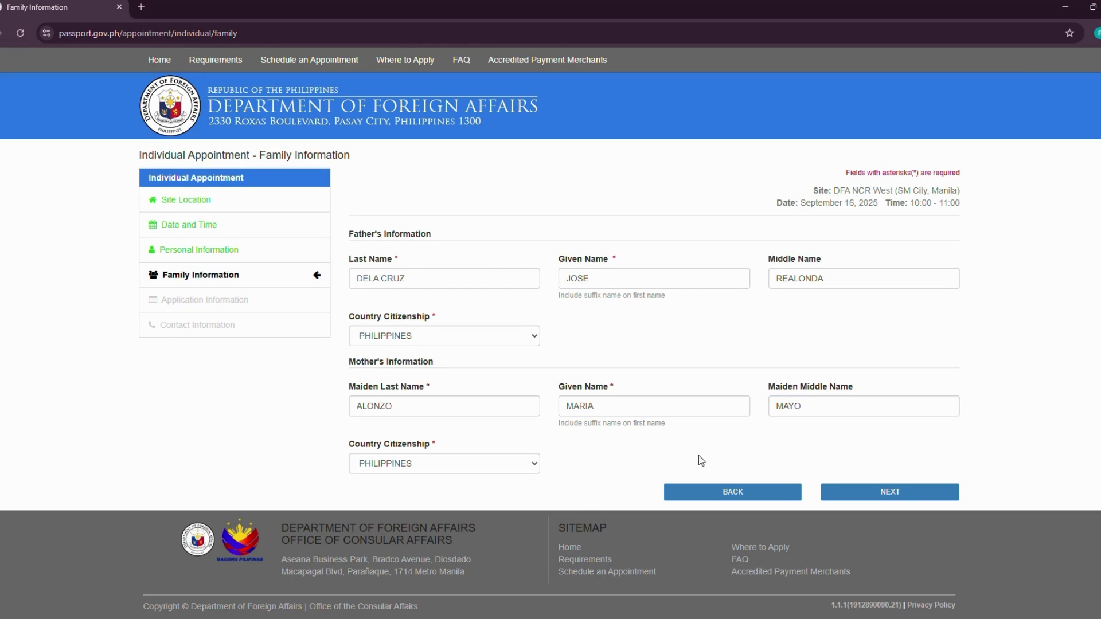
pyautogui.click(891, 495)
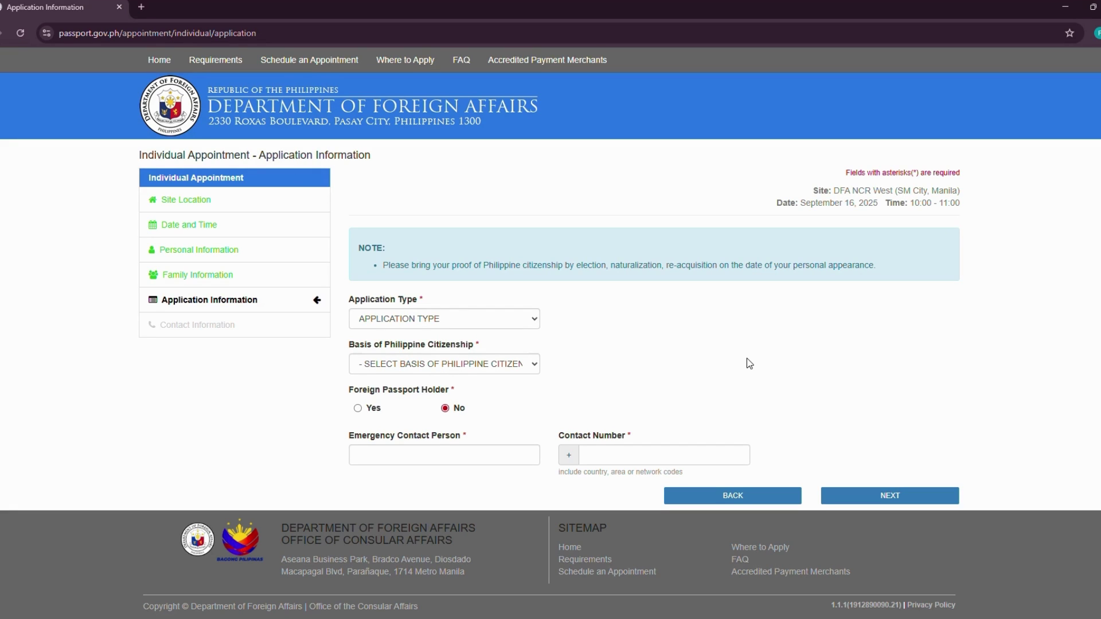
# - Set the application type to NEW and basis of citizenship to BIRTH
pyautogui.click(510, 324)
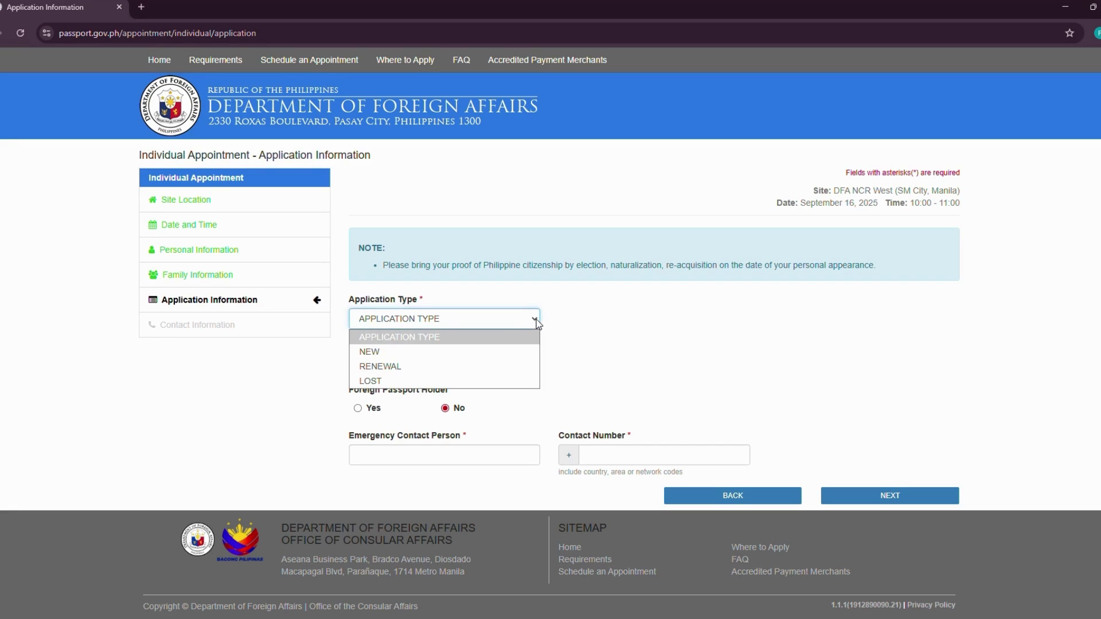
pyautogui.click(414, 351)
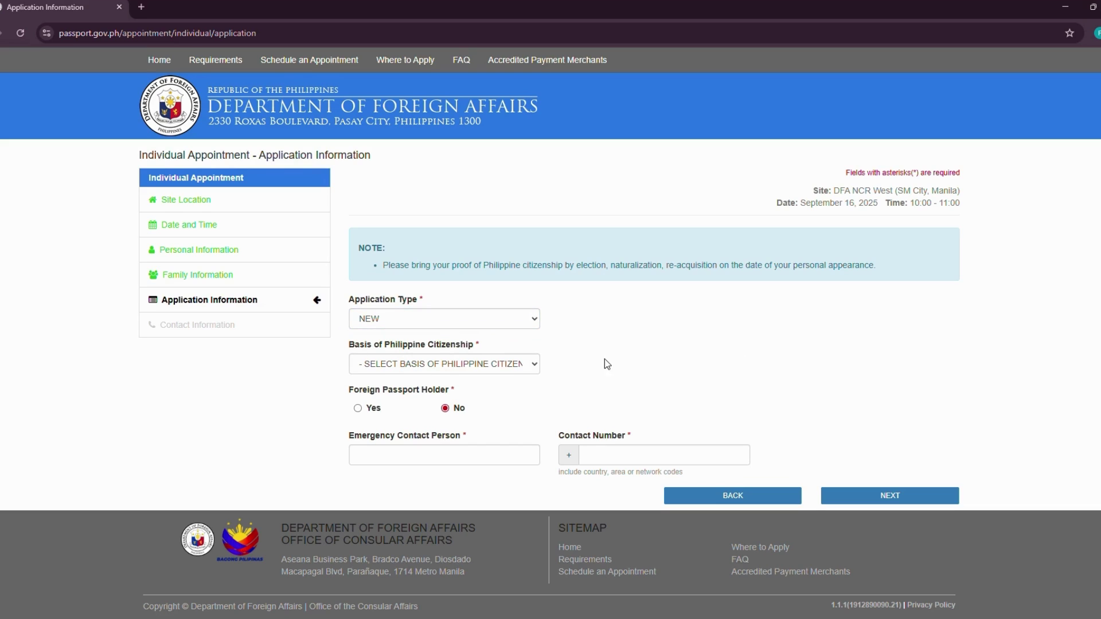
pyautogui.click(534, 369)
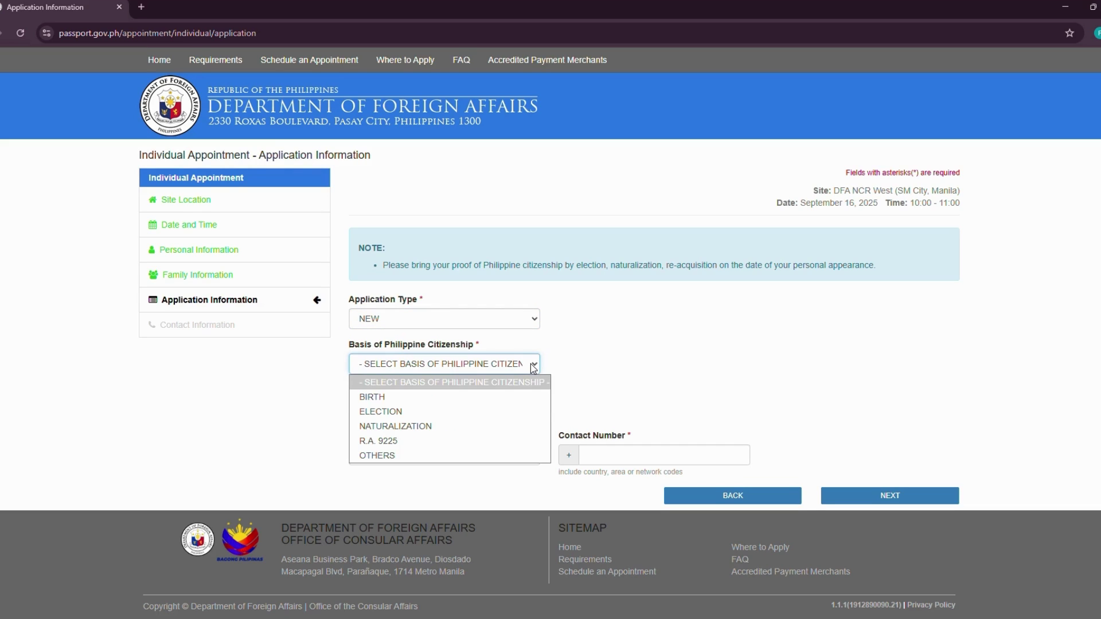
pyautogui.click(479, 398)
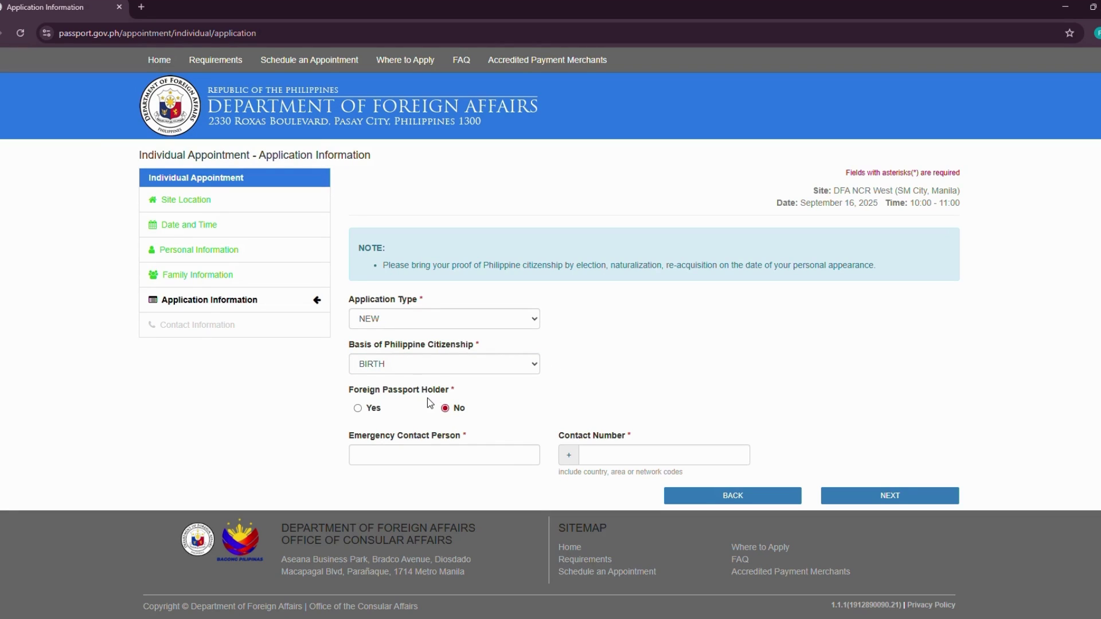
# - Enter the emergency contact person's name and paste their contact number
pyautogui.click(433, 457)
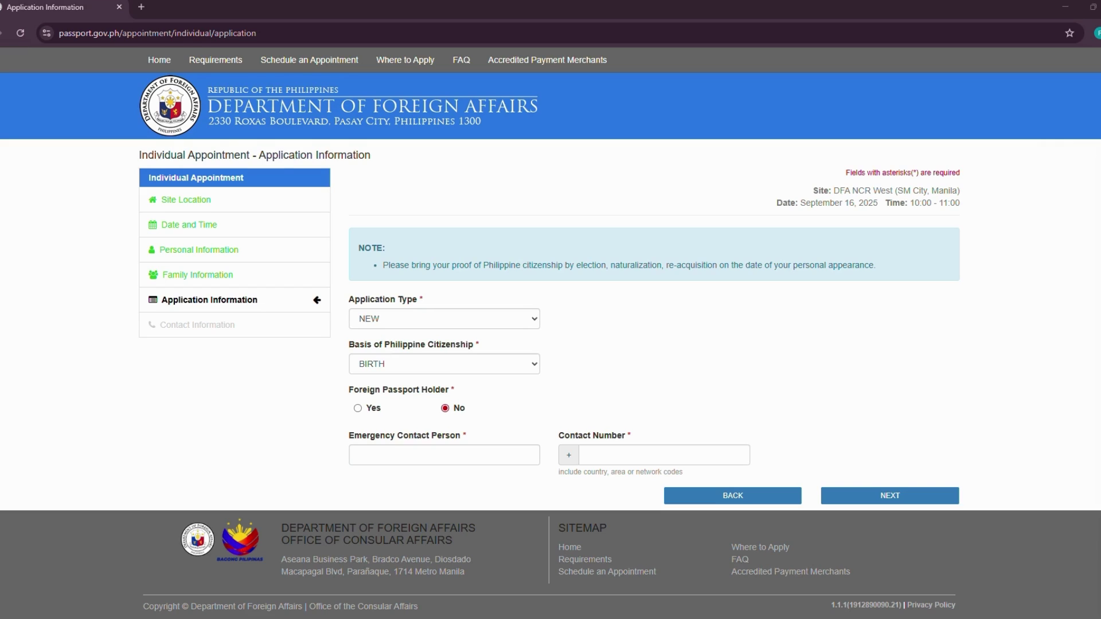
pyautogui.click(479, 456)
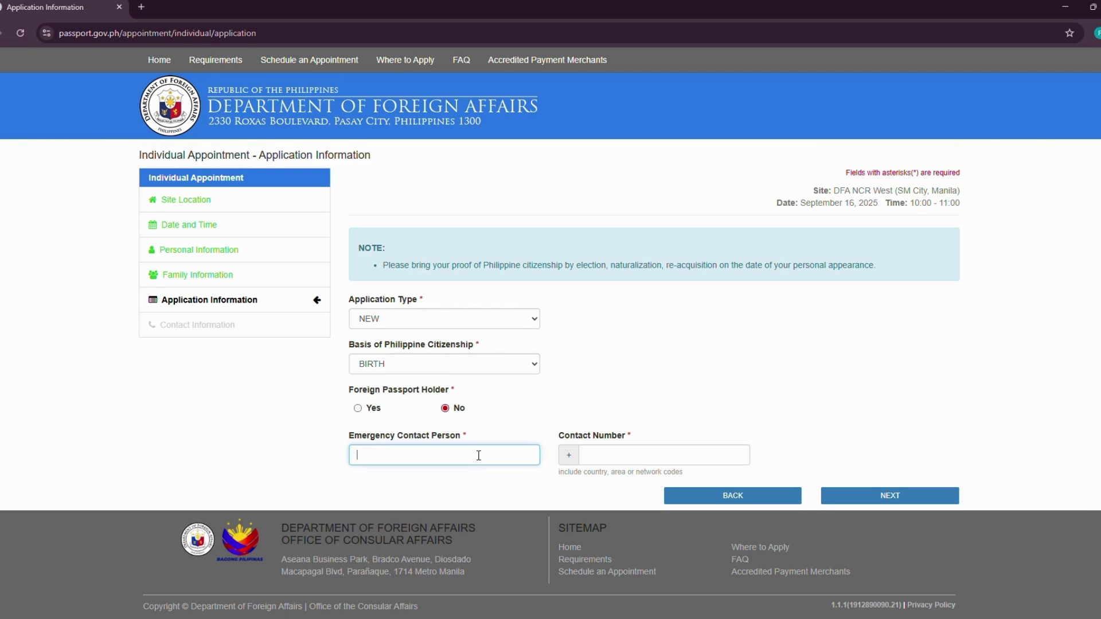
pyautogui.write('MARIA DELA CRUZ')
pyautogui.click(620, 456)
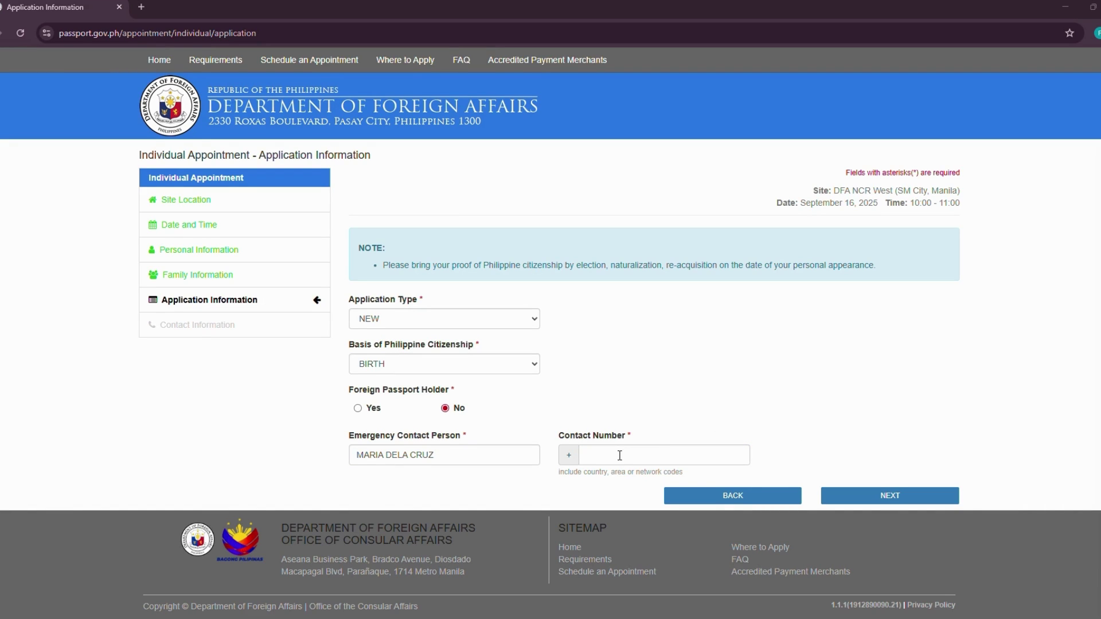
pyautogui.hotkey('alt', 'Tab')
pyautogui.hotkey('ctrl', 'v')
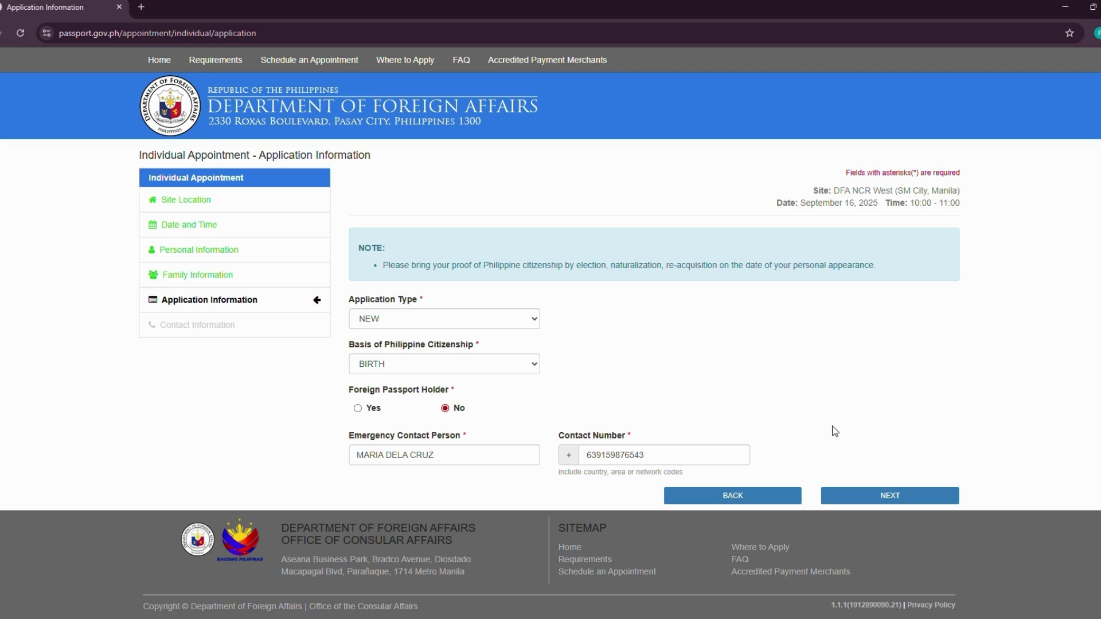
# - Paste the current address and cut the city and postal code from its end
pyautogui.click(889, 498)
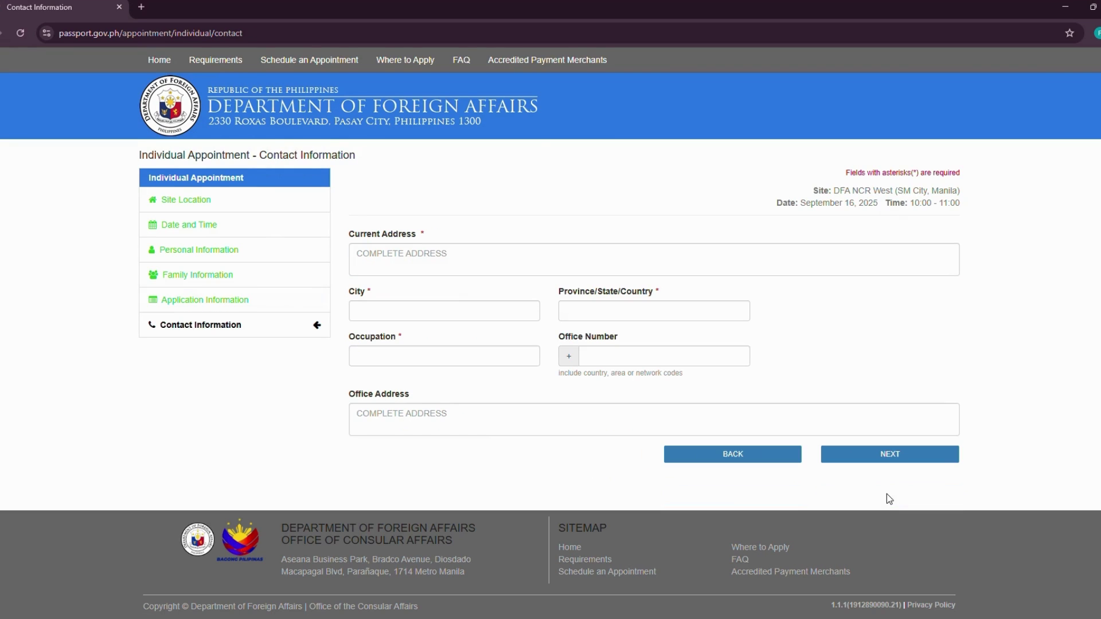
pyautogui.click(405, 261)
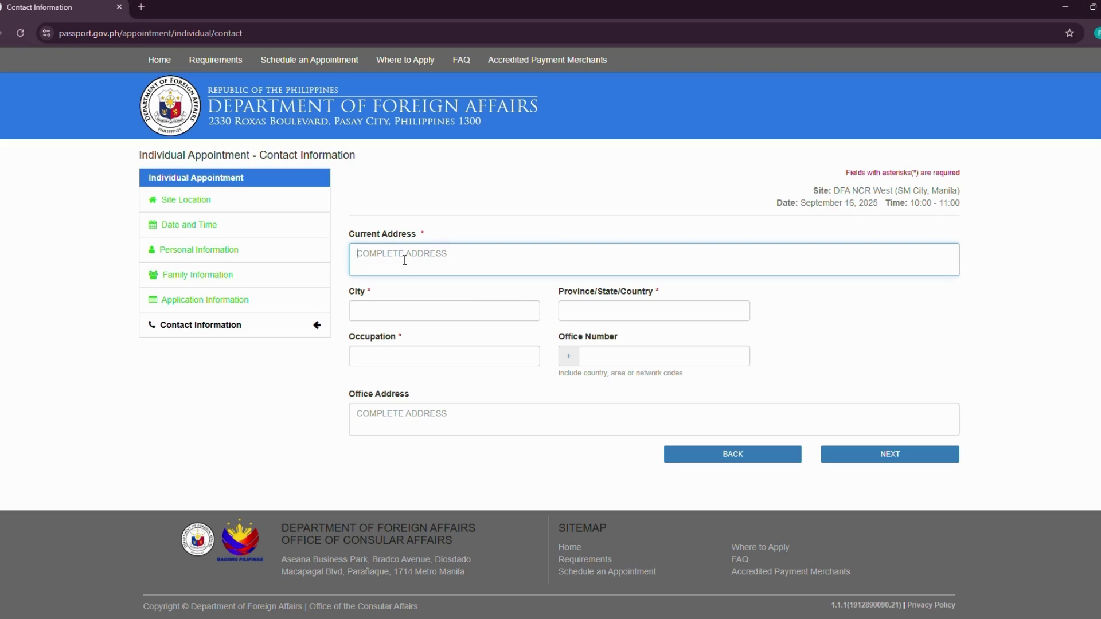
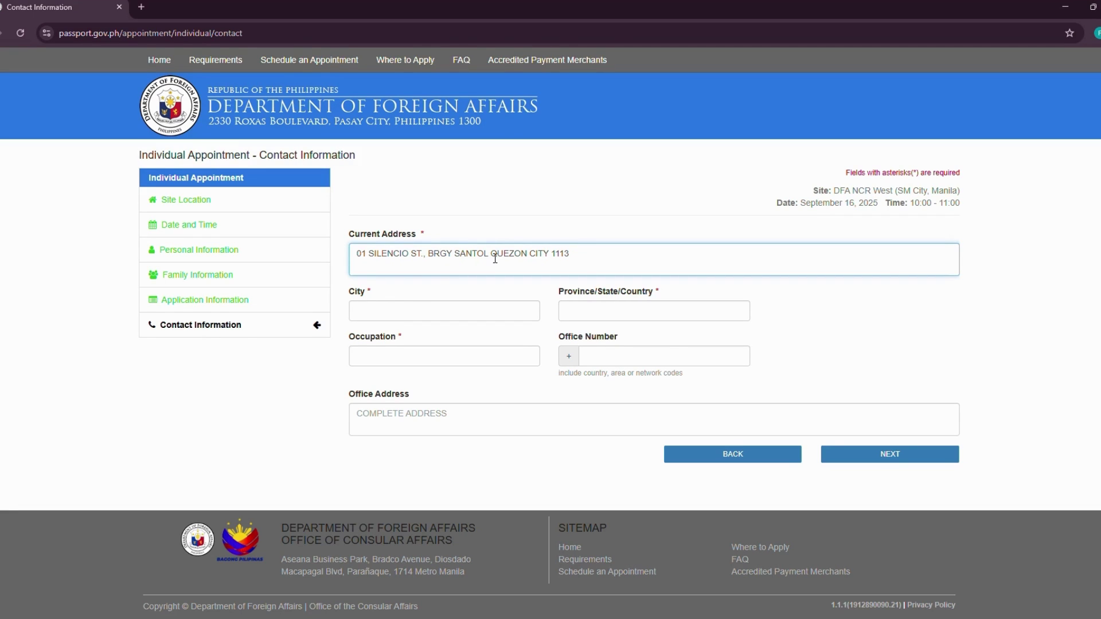
pyautogui.moveTo(492, 253); pyautogui.dragTo(571, 253)
pyautogui.hotkey('ctrl', 'x')
# - Enter city QUEZON CITY, province NCR and occupation FREELANCER, then continue to review
pyautogui.click(390, 311)
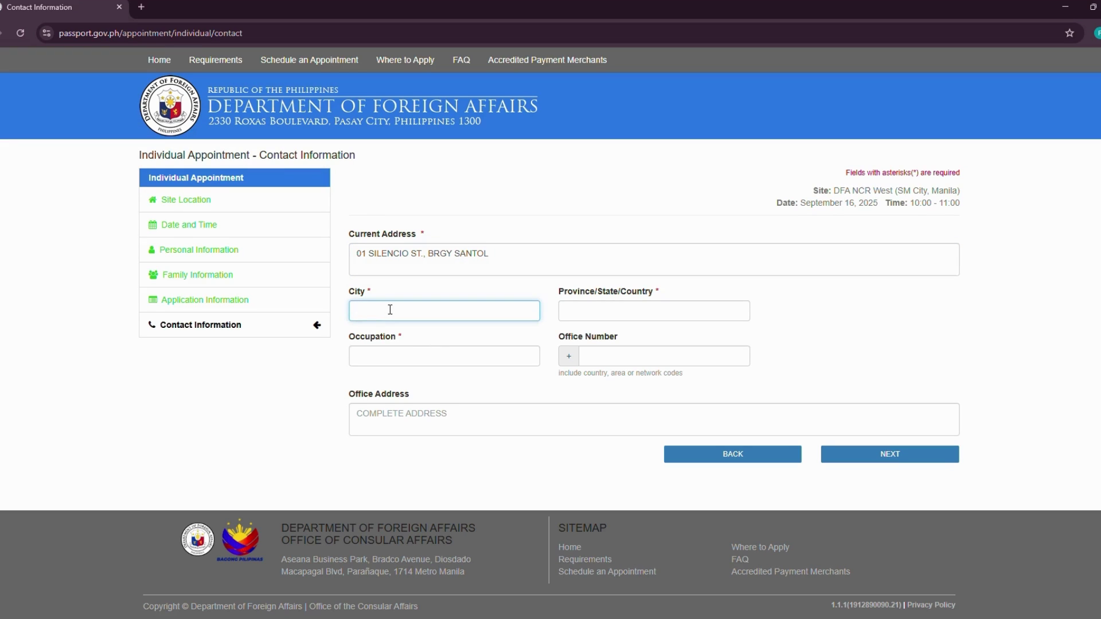
pyautogui.write('QUEZON CITY')
pyautogui.click(597, 304)
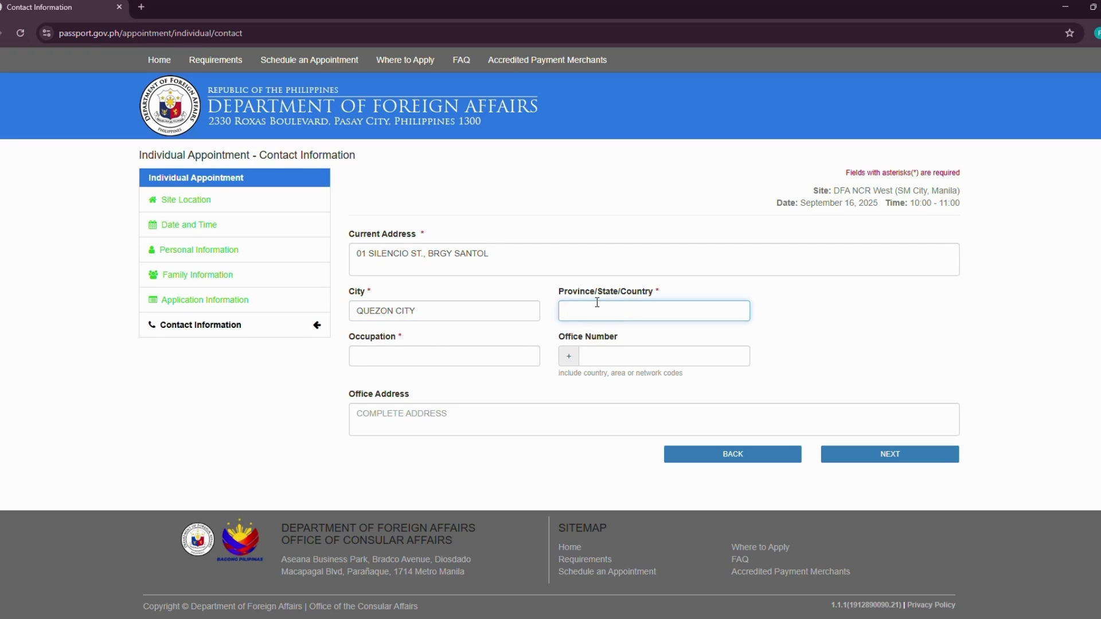
pyautogui.write('NCR')
pyautogui.click(467, 356)
pyautogui.write('FREE')
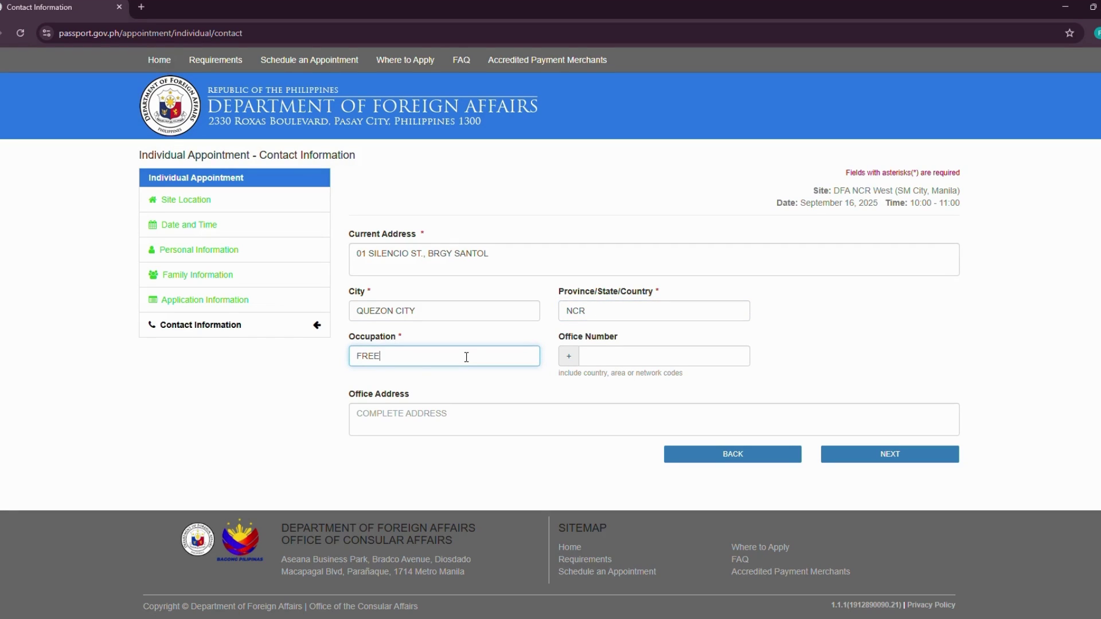
pyautogui.write('LANCER')
pyautogui.click(661, 357)
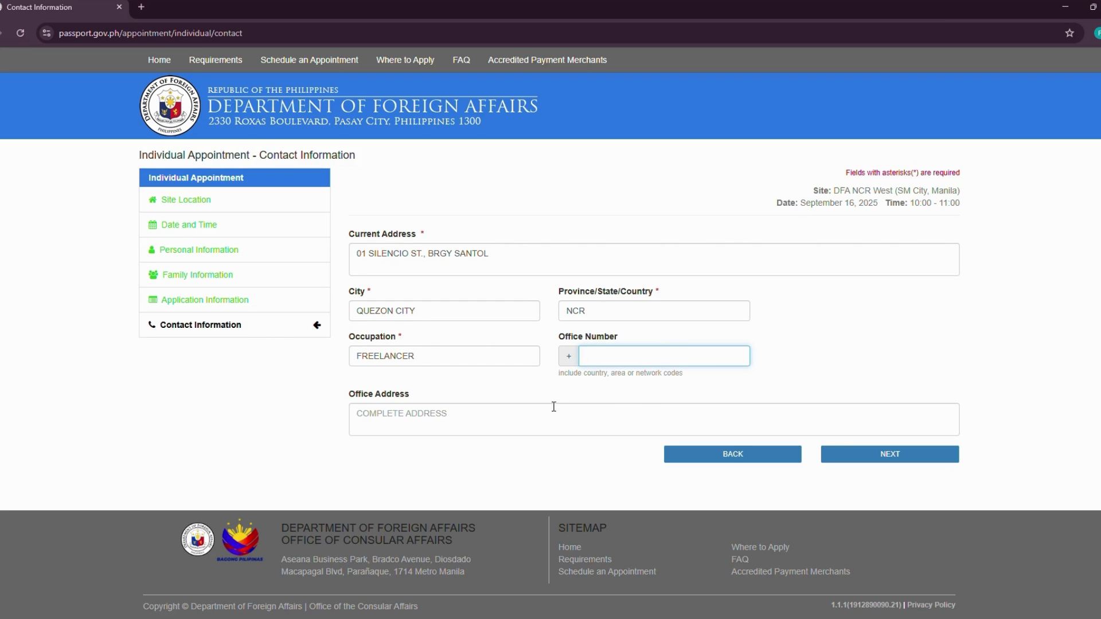
pyautogui.click(897, 456)
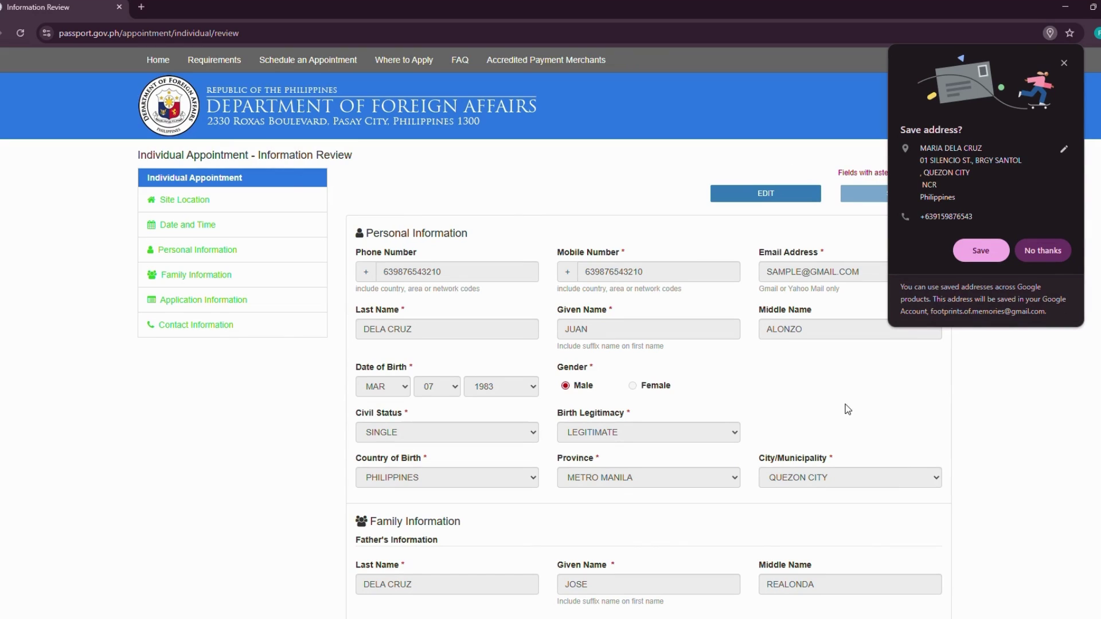
# - Dismiss Chrome's Save address popup and scroll through the review page
pyautogui.click(1065, 60)
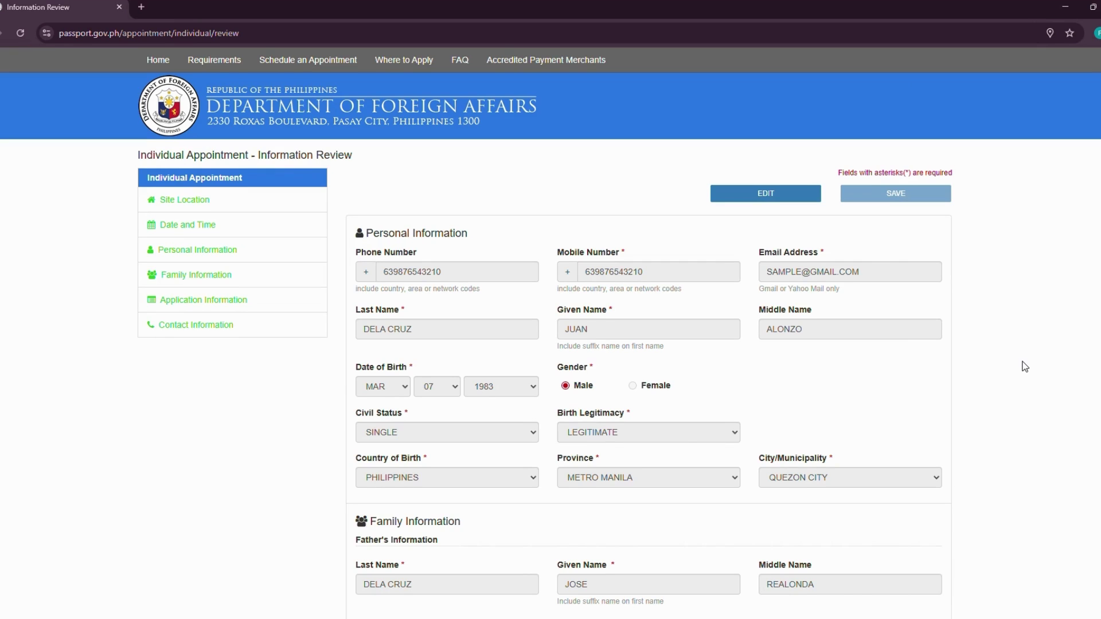
pyautogui.scroll(-7, 1025, 367)
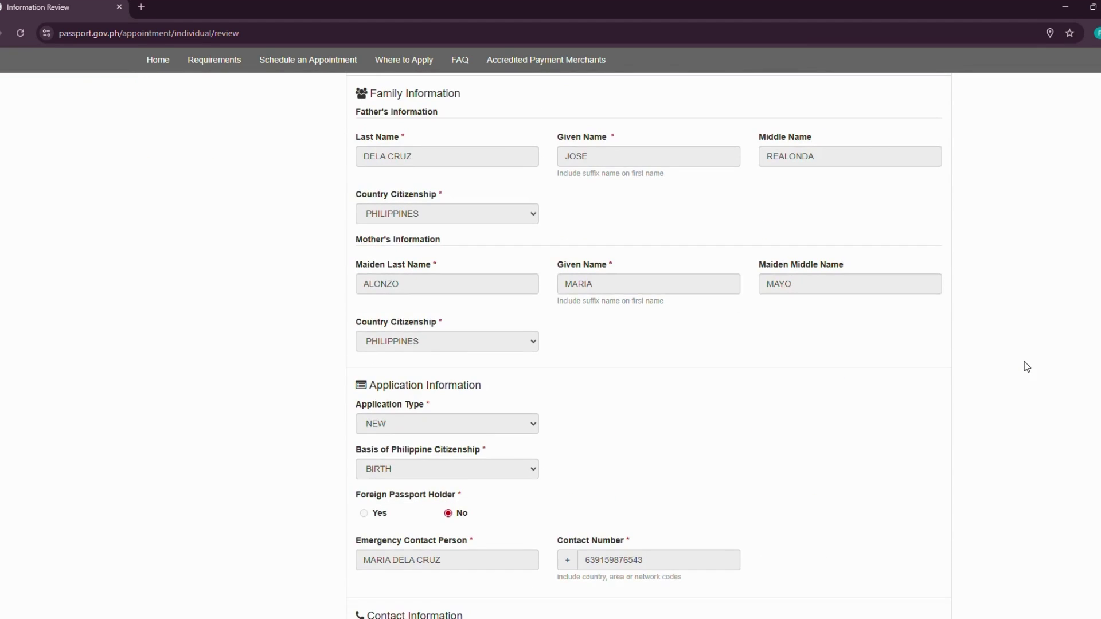
pyautogui.scroll(-11, 1026, 367)
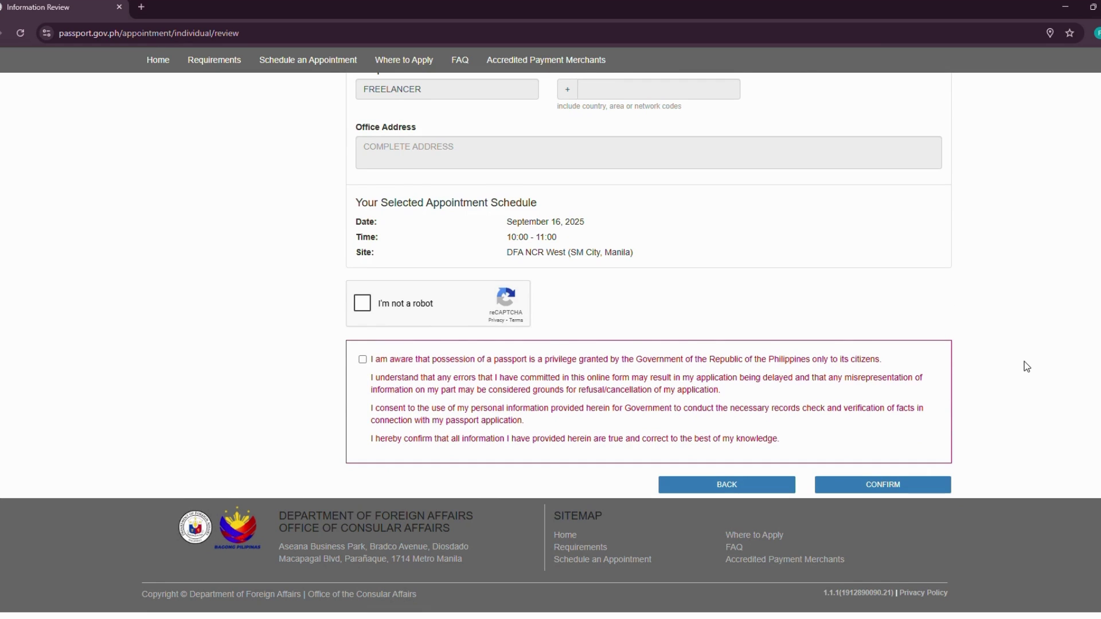
pyautogui.scroll(10, 1024, 362)
pyautogui.scroll(8, 1025, 363)
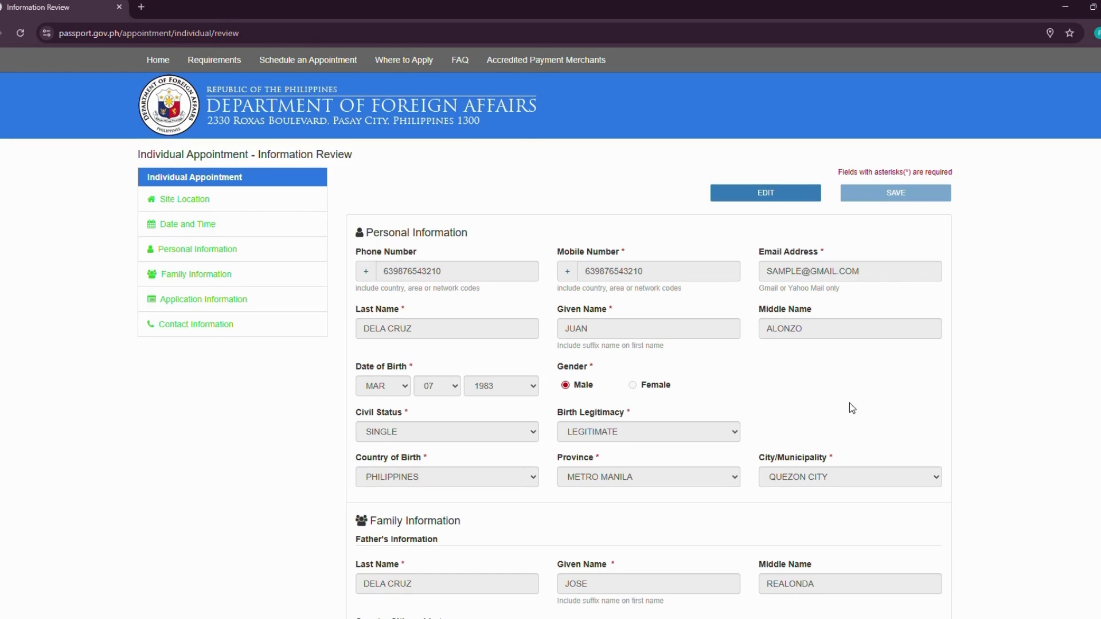
# - Check the appointment details: September 16, 2025, 10:00–11:00 at DFA NCR West
pyautogui.scroll(-2, 849, 403)
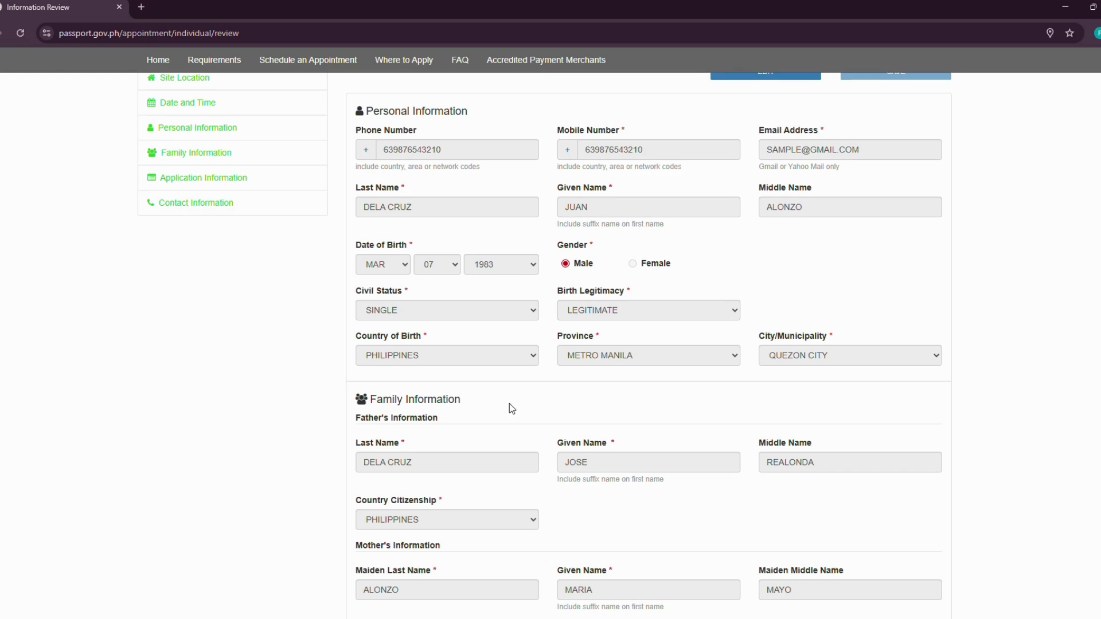
pyautogui.scroll(-1, 511, 408)
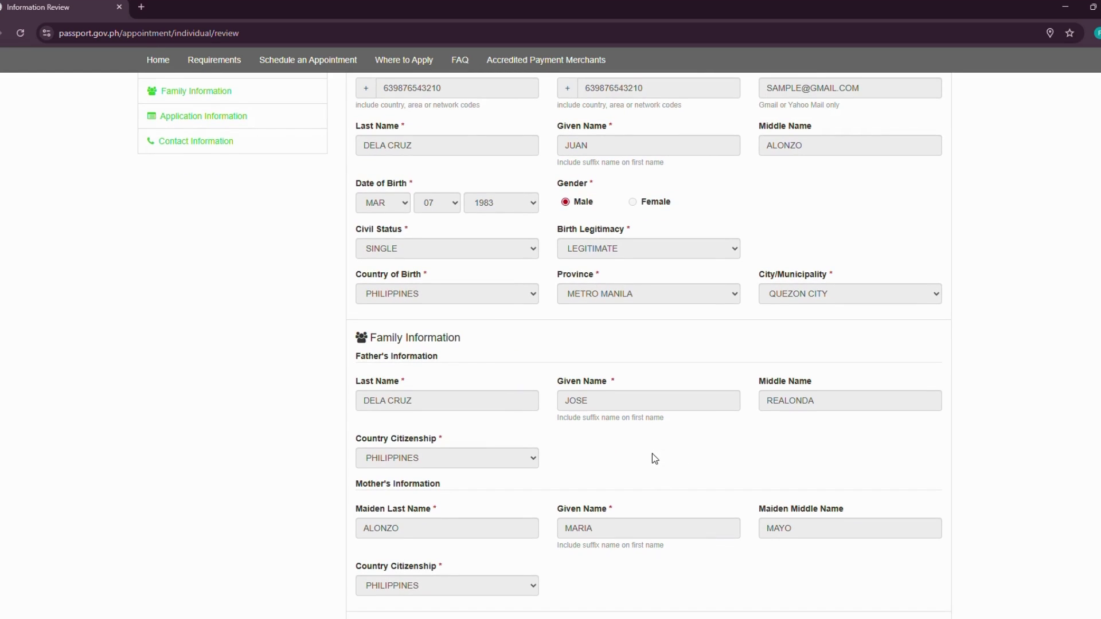
pyautogui.scroll(-1, 652, 456)
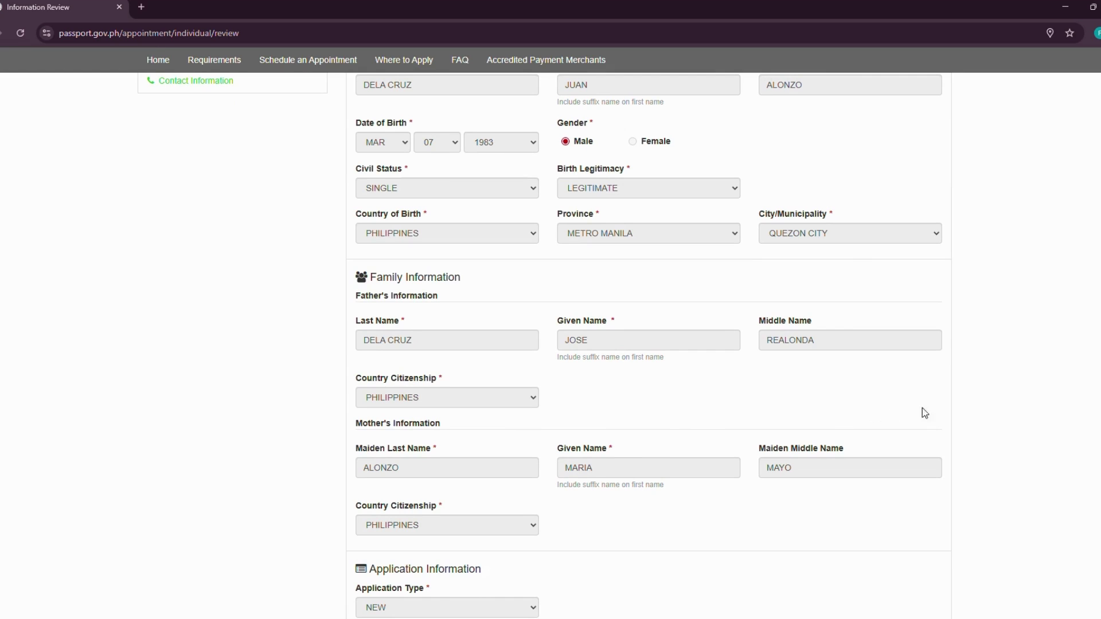
pyautogui.scroll(-2, 991, 414)
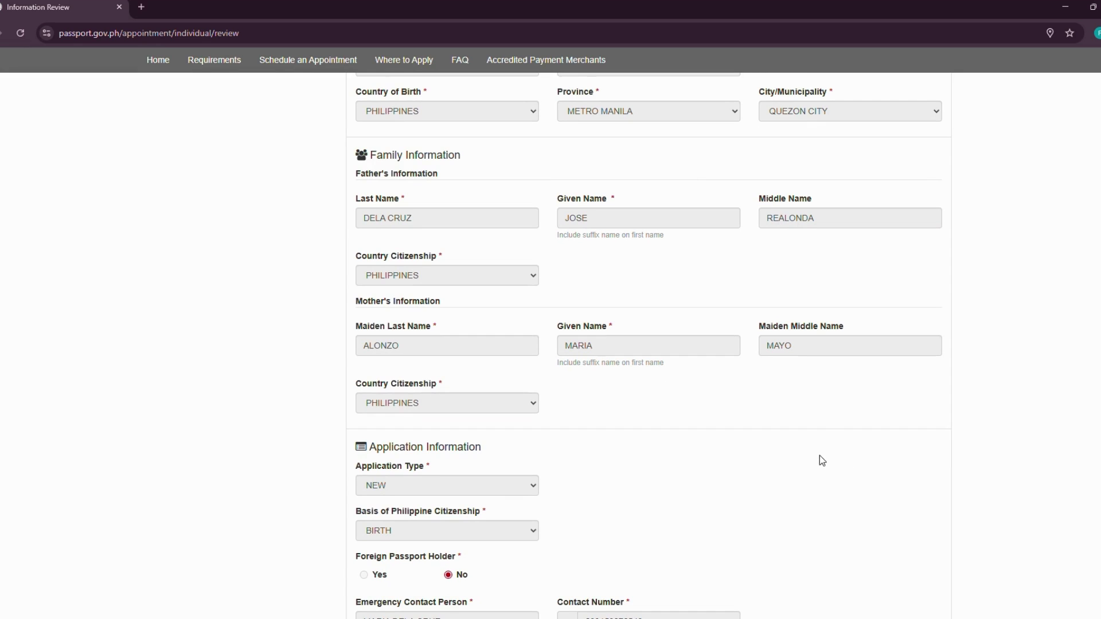
pyautogui.scroll(-2, 820, 461)
pyautogui.scroll(-4, 827, 407)
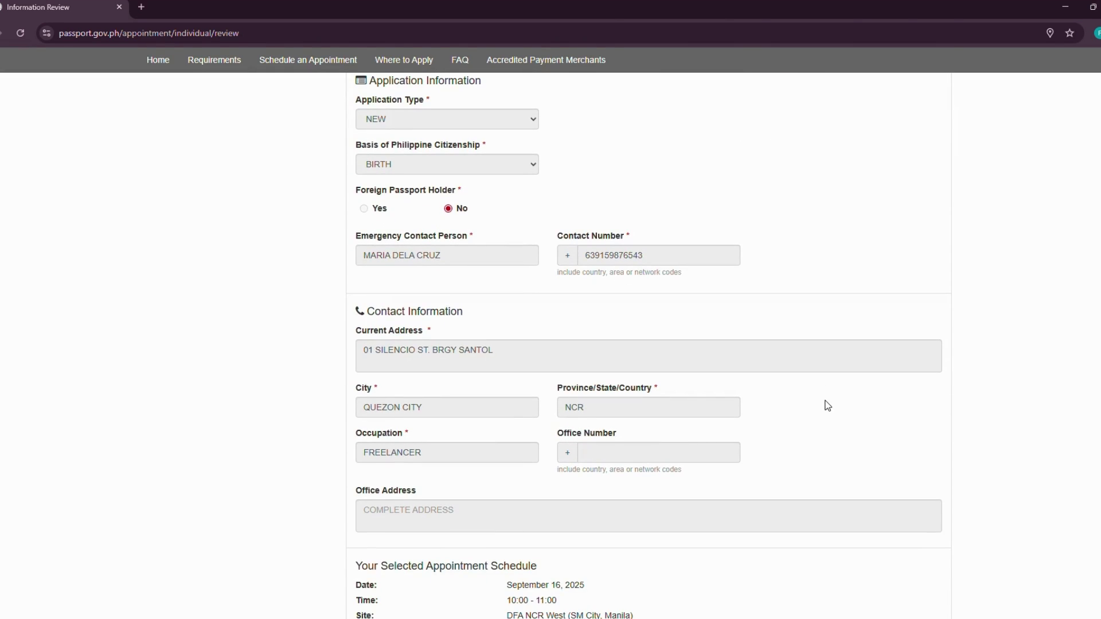
pyautogui.scroll(-3, 802, 413)
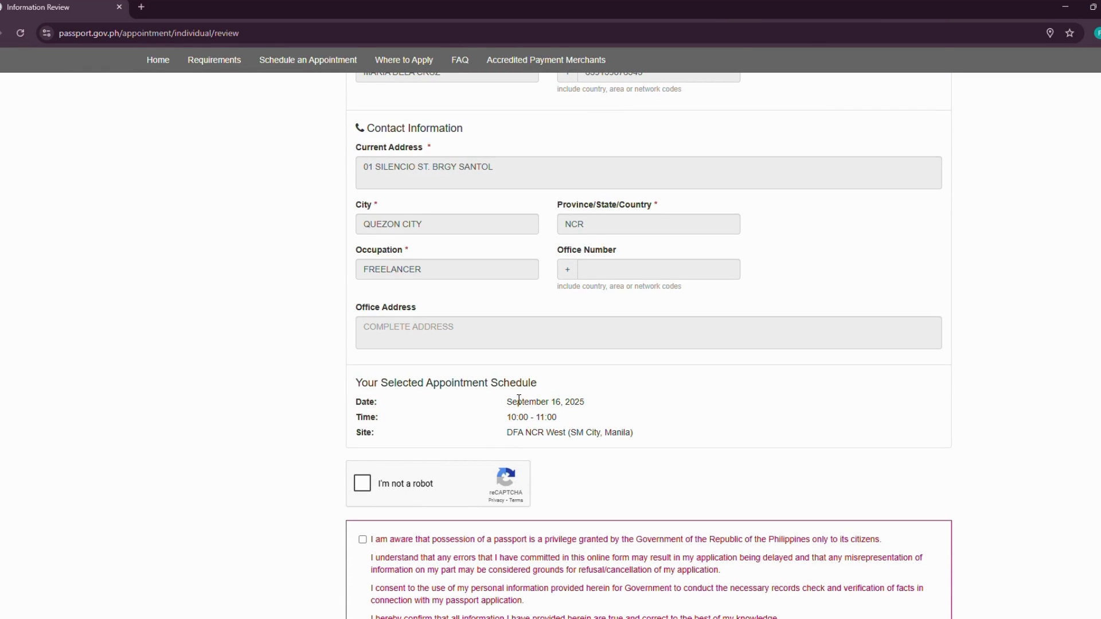
pyautogui.moveTo(509, 402); pyautogui.dragTo(648, 438)
# - Clear the text selection, pass the reCAPTCHA check and tick the citizenship consent declaration
pyautogui.click(648, 438)
pyautogui.moveTo(509, 435); pyautogui.dragTo(652, 432)
pyautogui.click(652, 432)
pyautogui.scroll(-2, 381, 467)
pyautogui.click(362, 362)
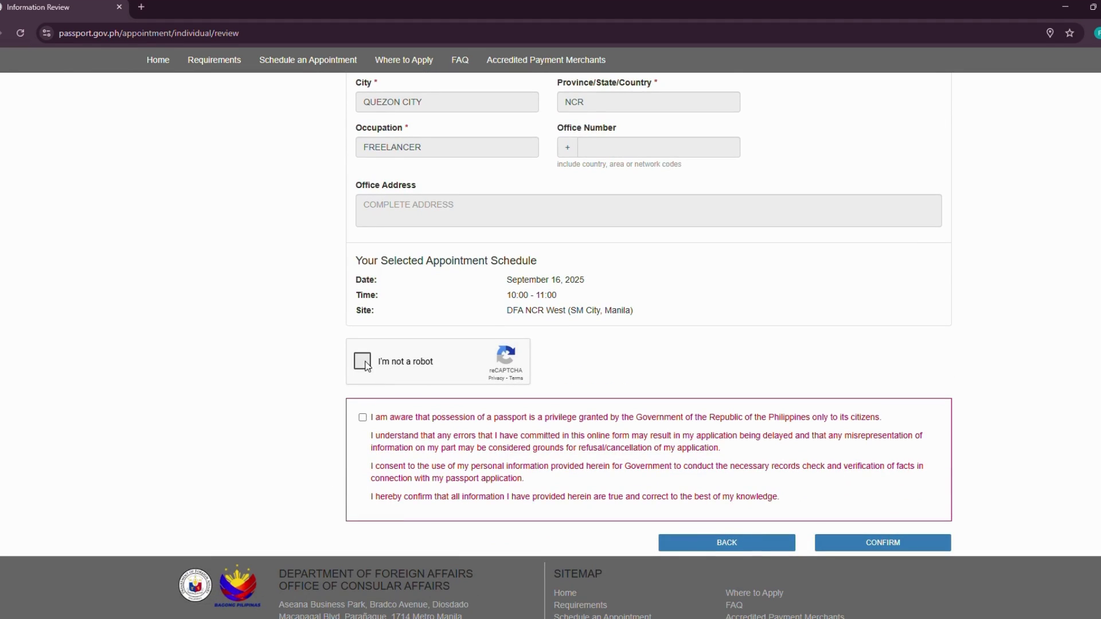
pyautogui.click(362, 416)
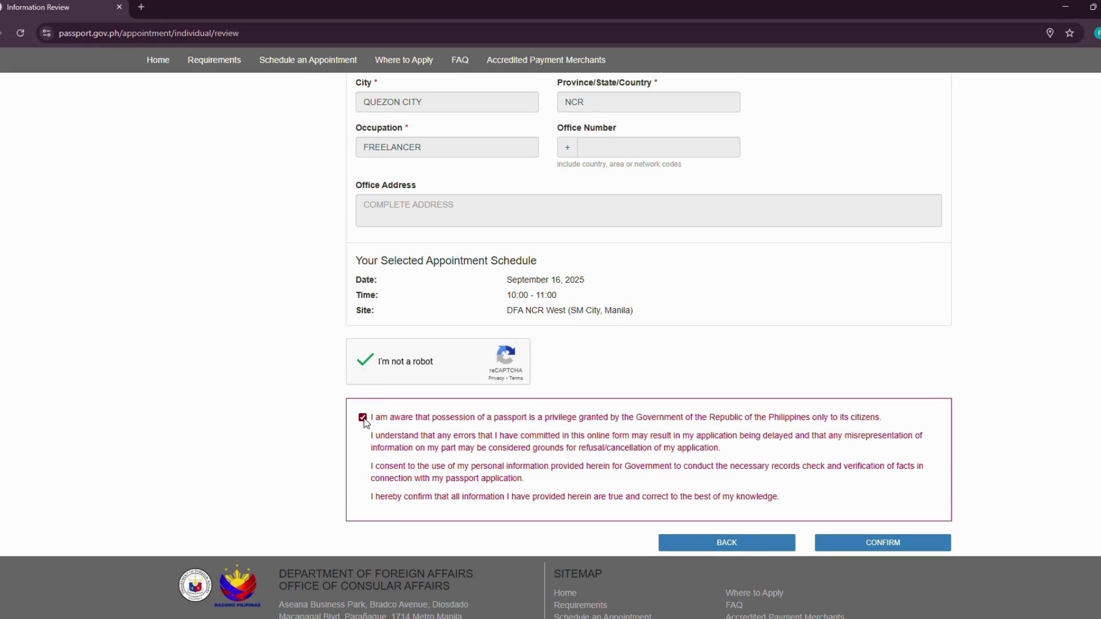